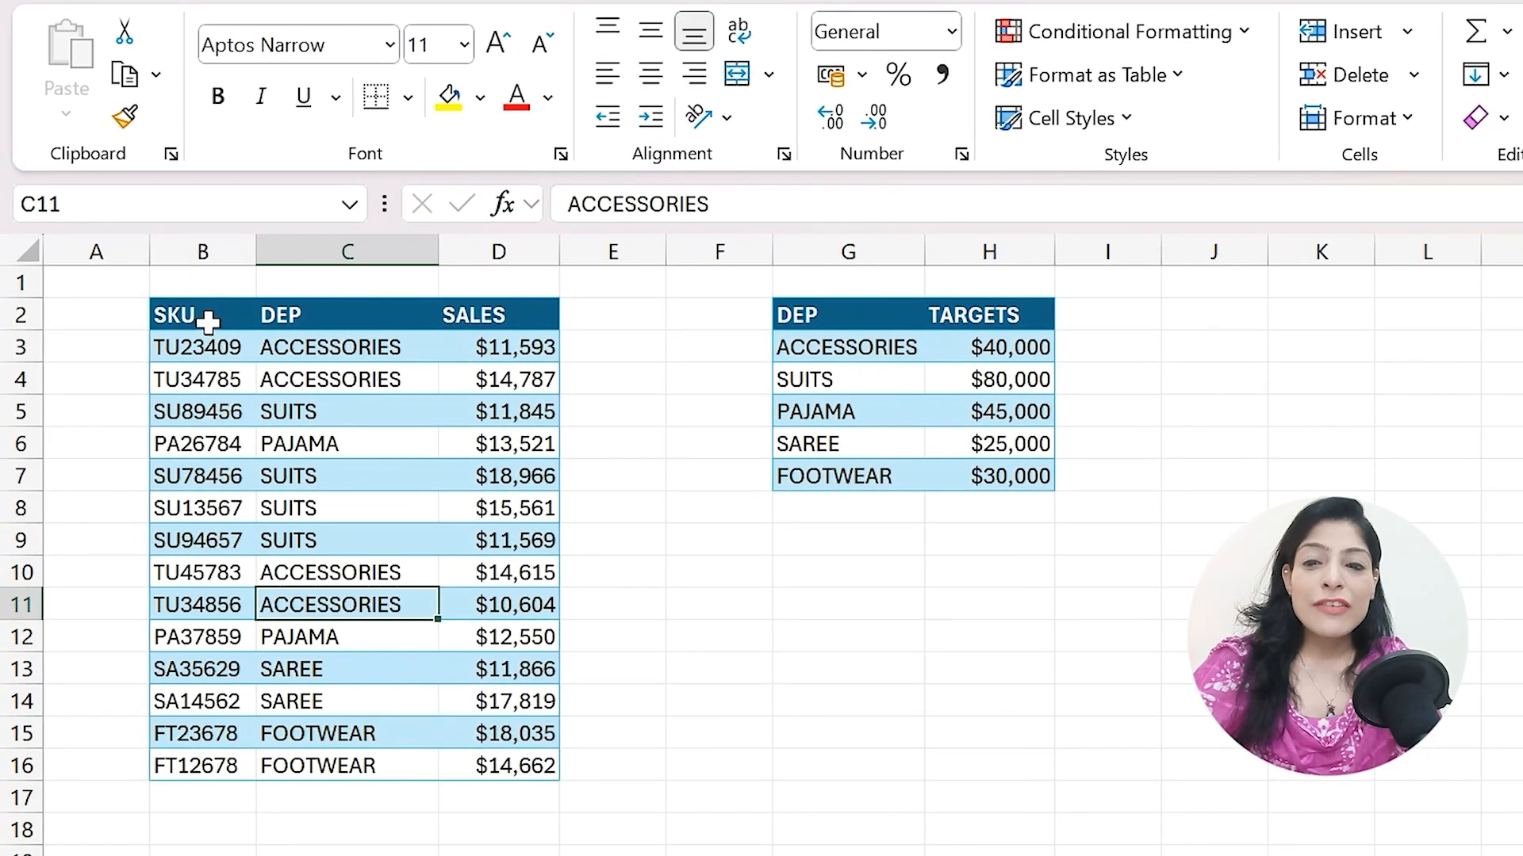
Convert the SKU, DEP and SALES data in B2:D16 into a table with headers.
drag(208, 321, 529, 774)
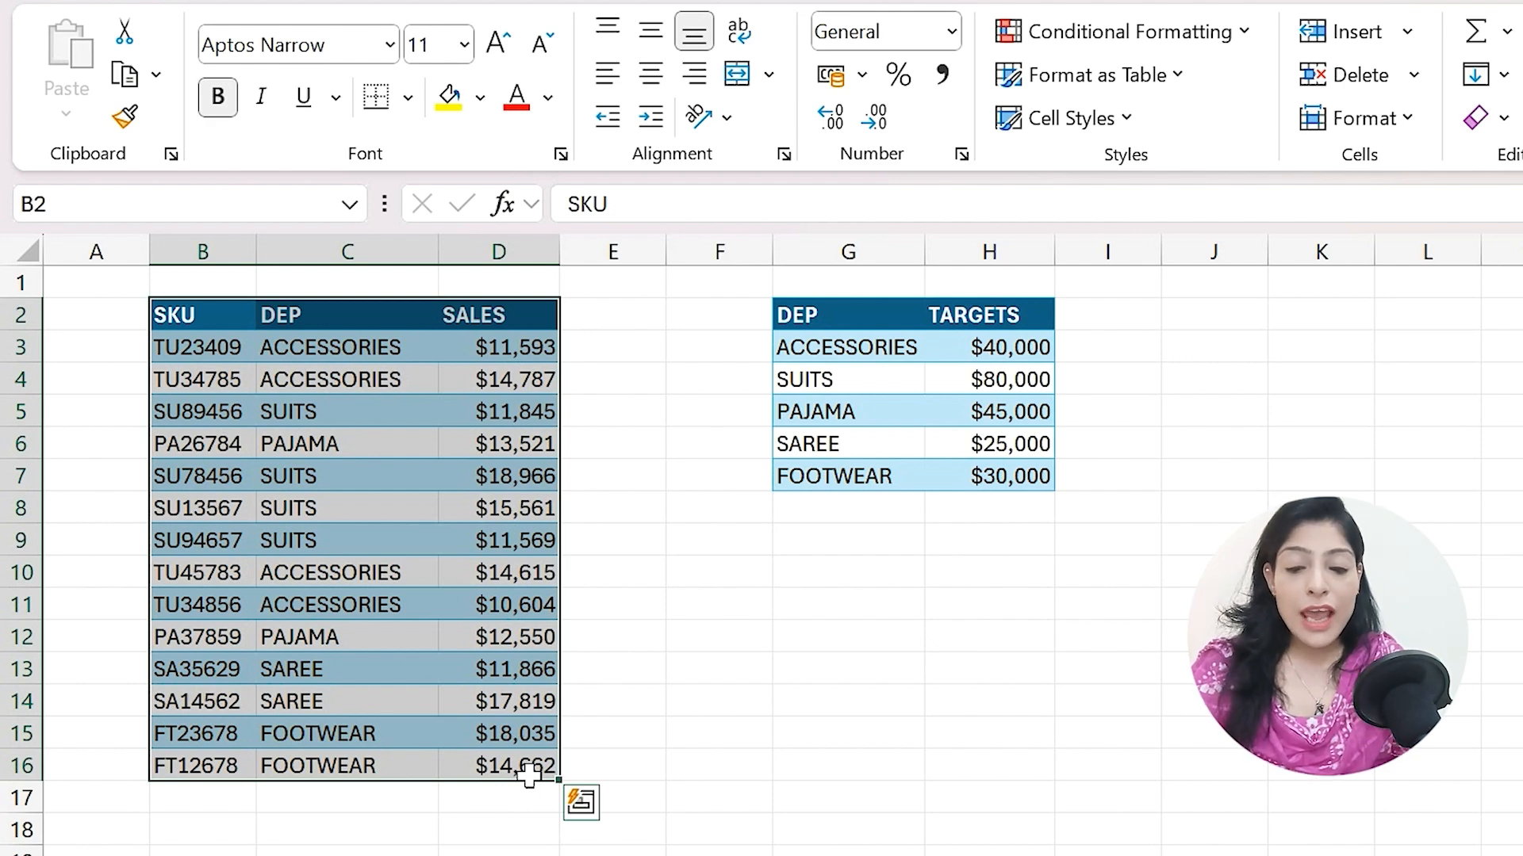
click(529, 776)
click(216, 324)
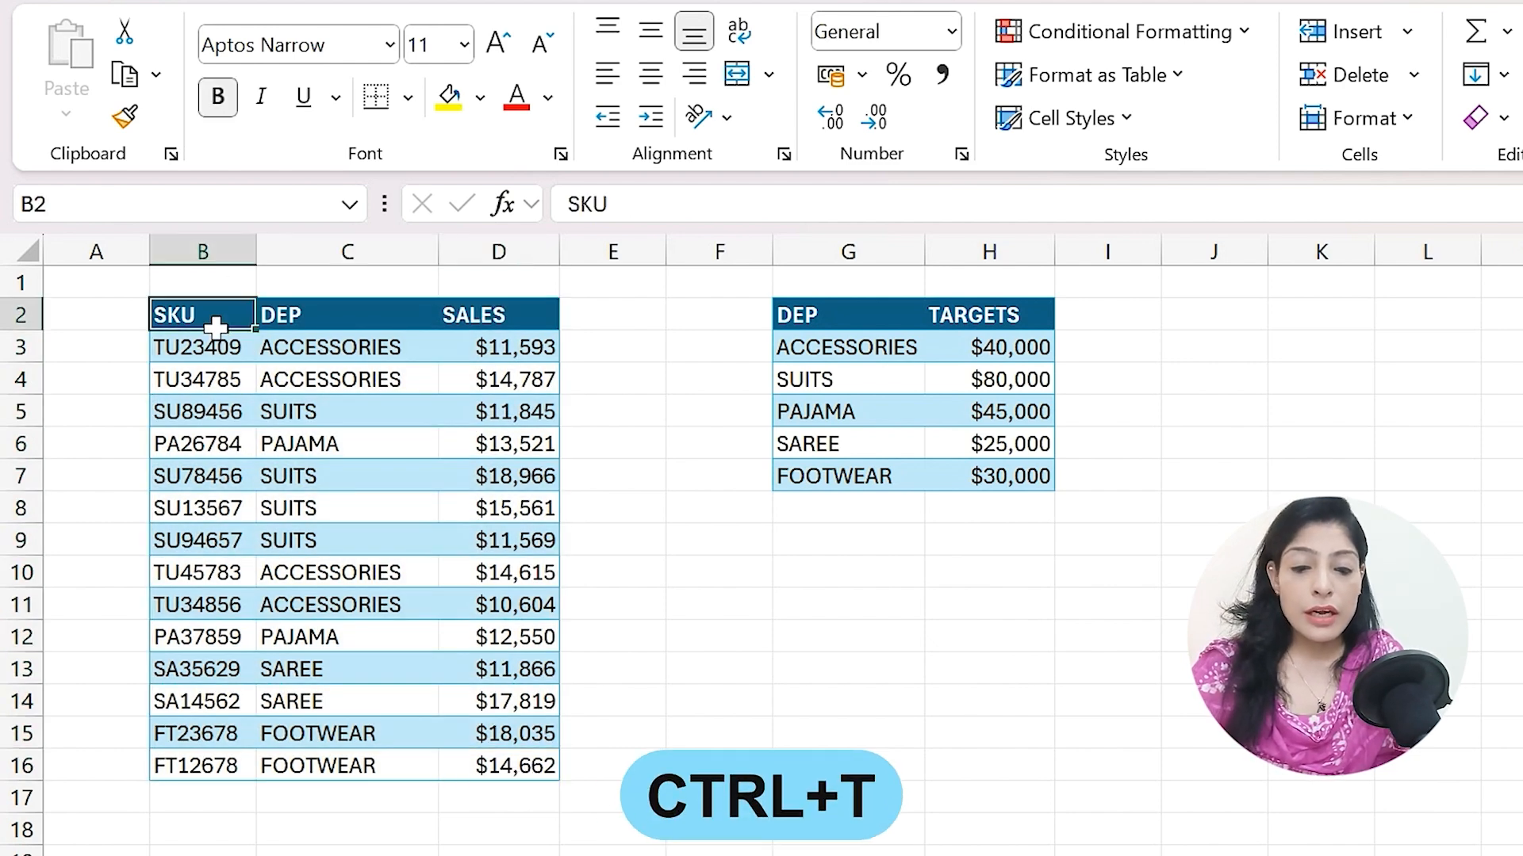
key(ctrl+t)
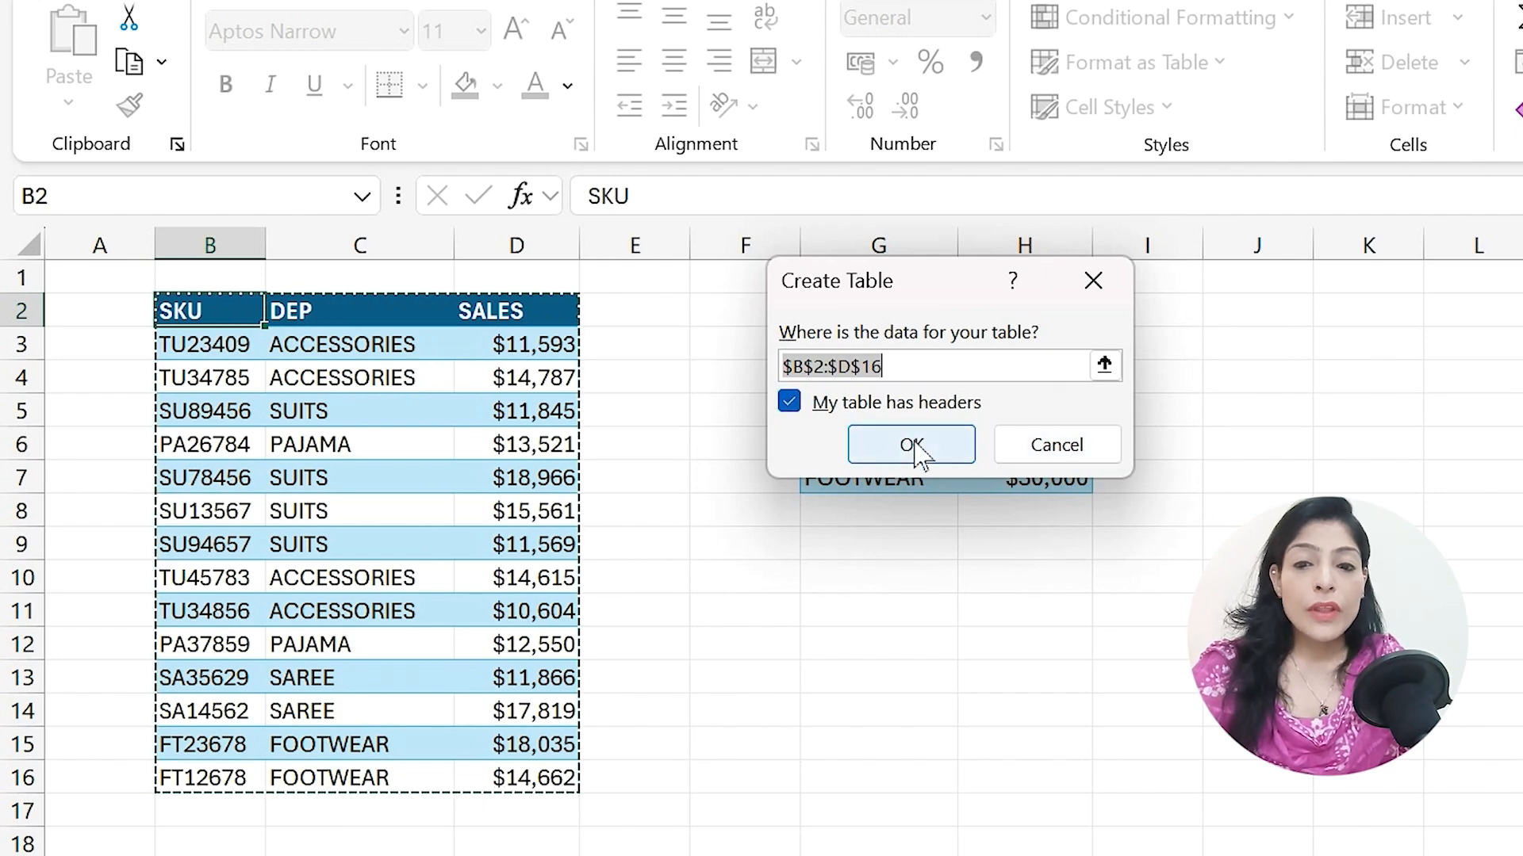
click(912, 447)
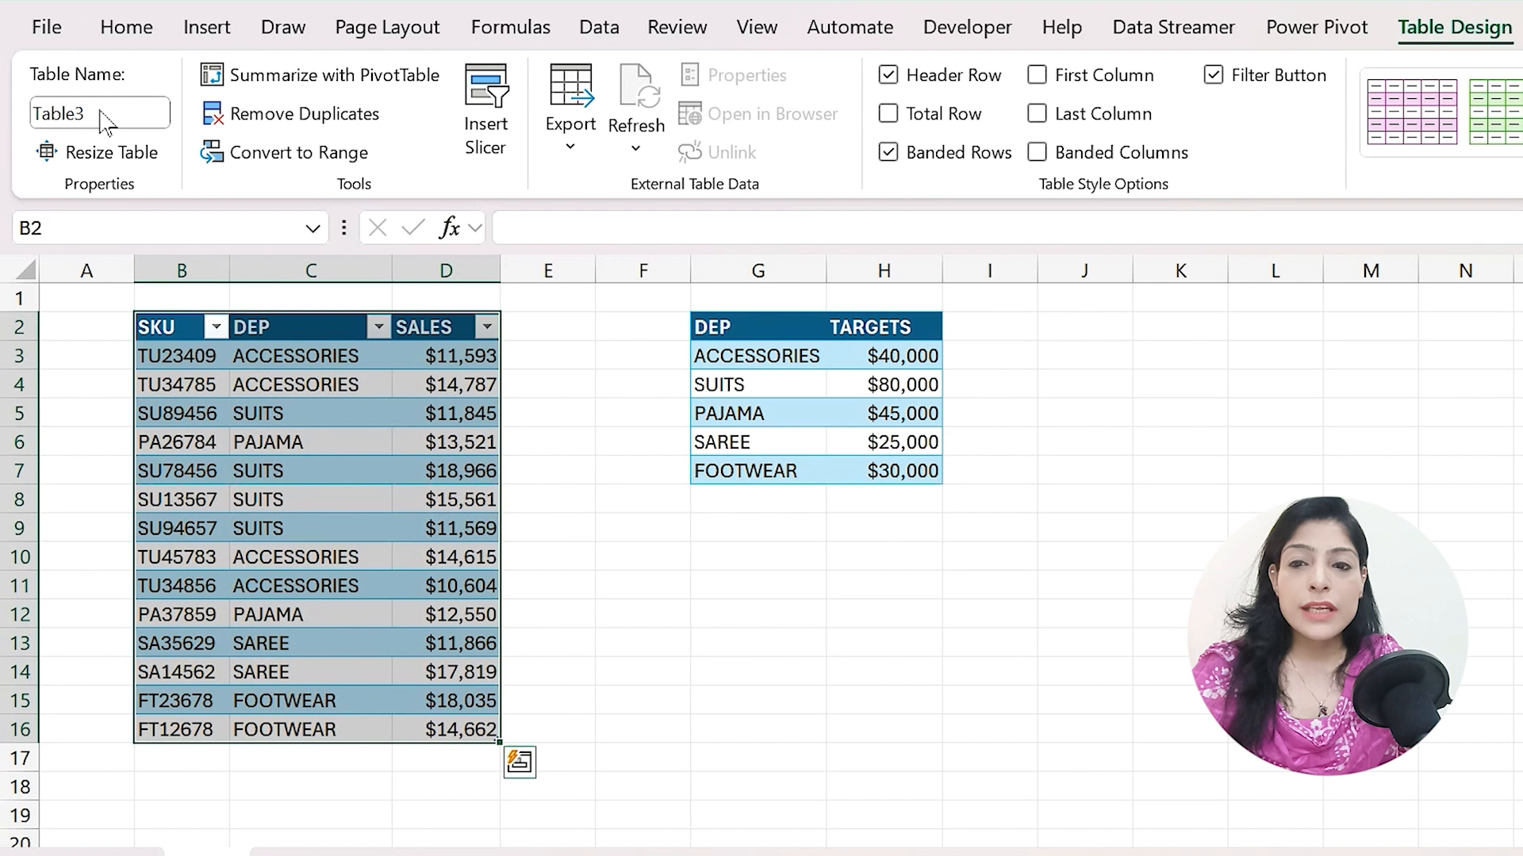
Name the new sales table DET_SALES.
click(105, 123)
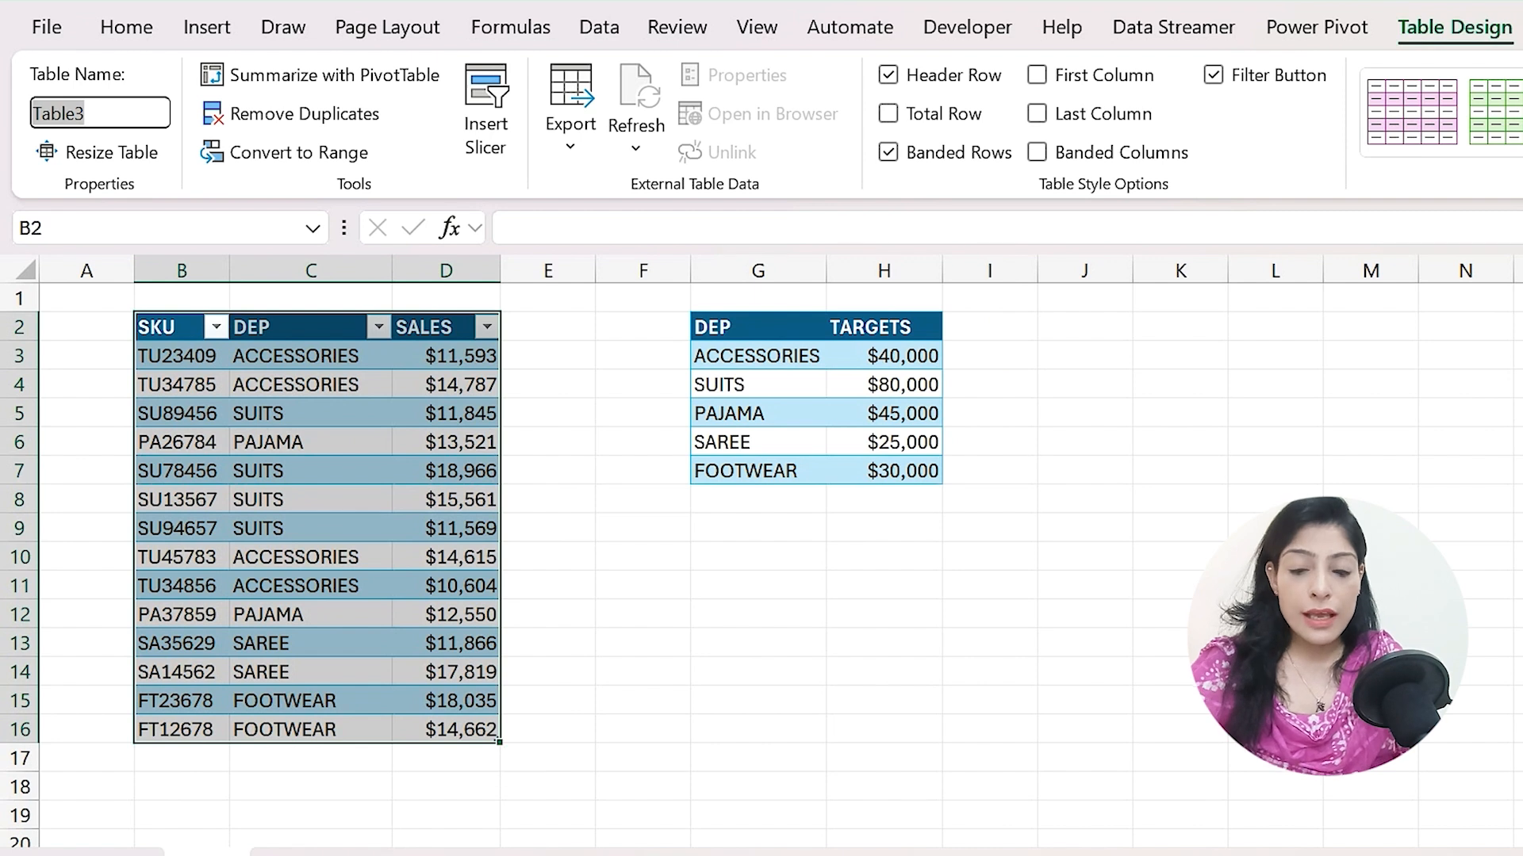
key(BackSpace)
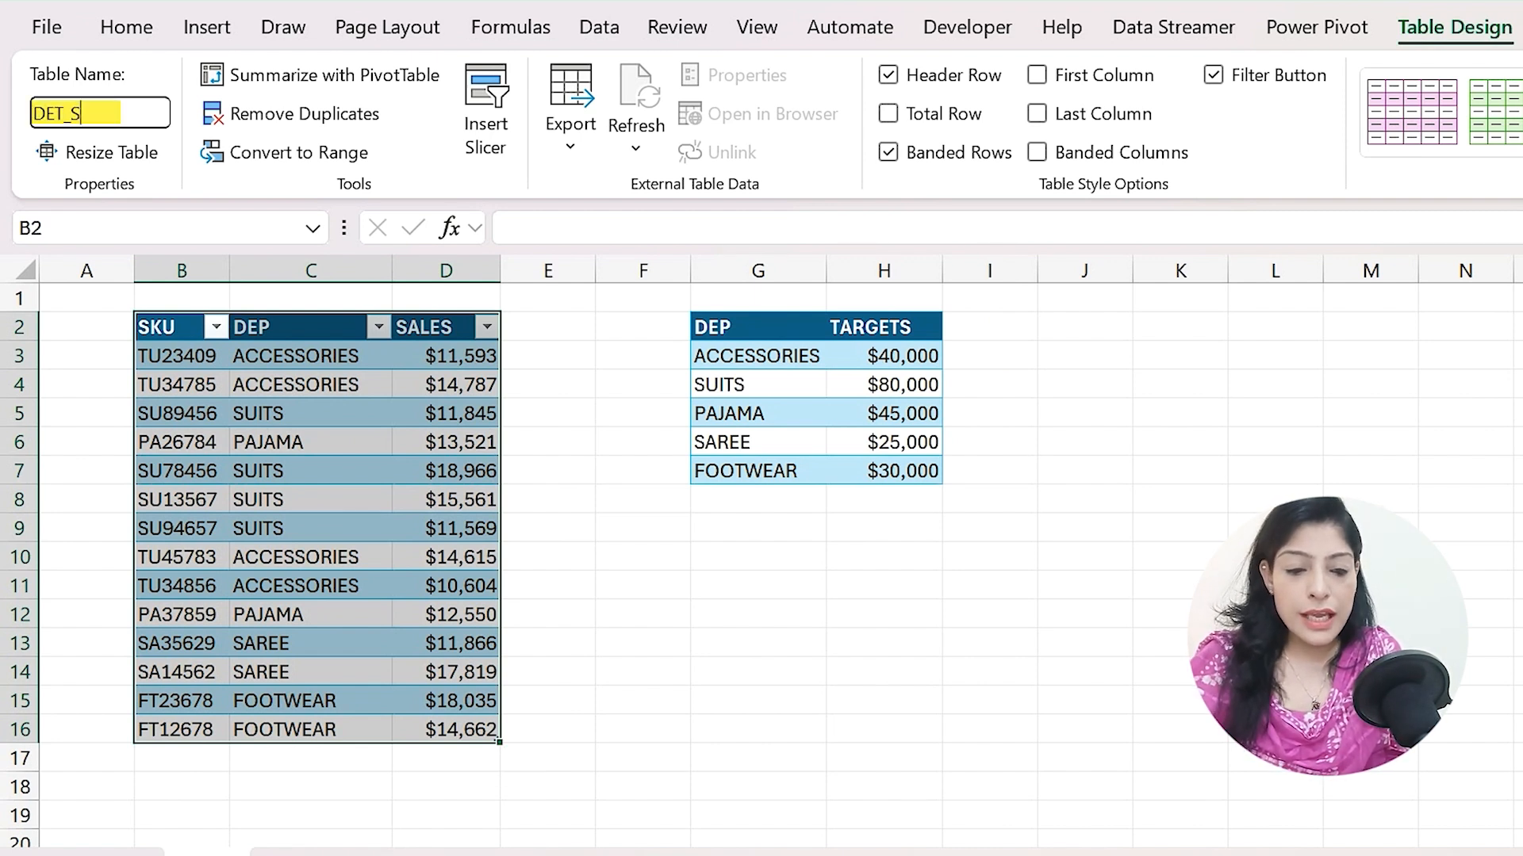
key(Return)
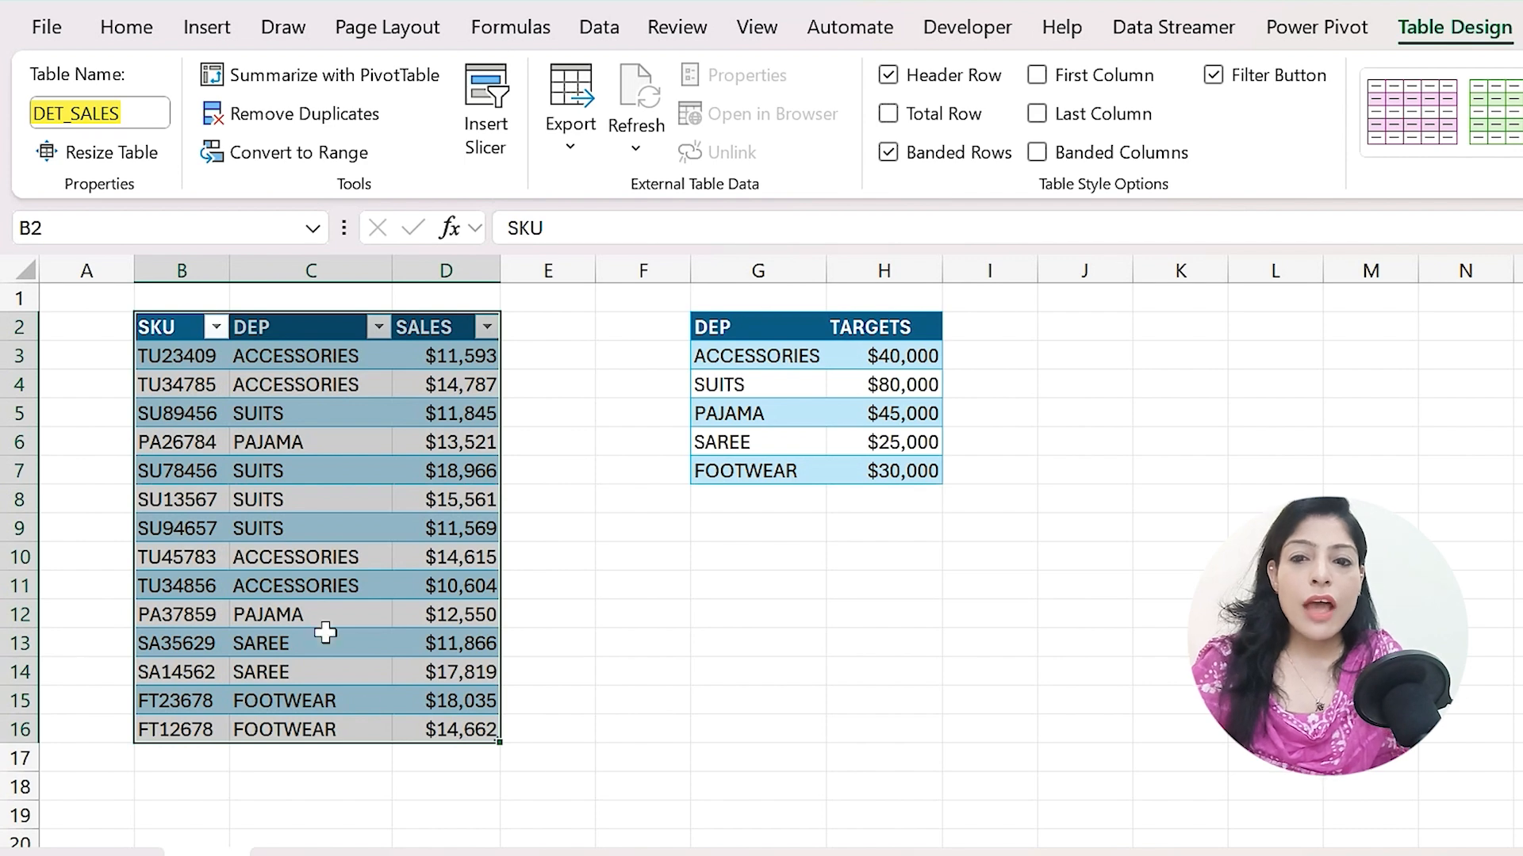
click(456, 675)
click(391, 539)
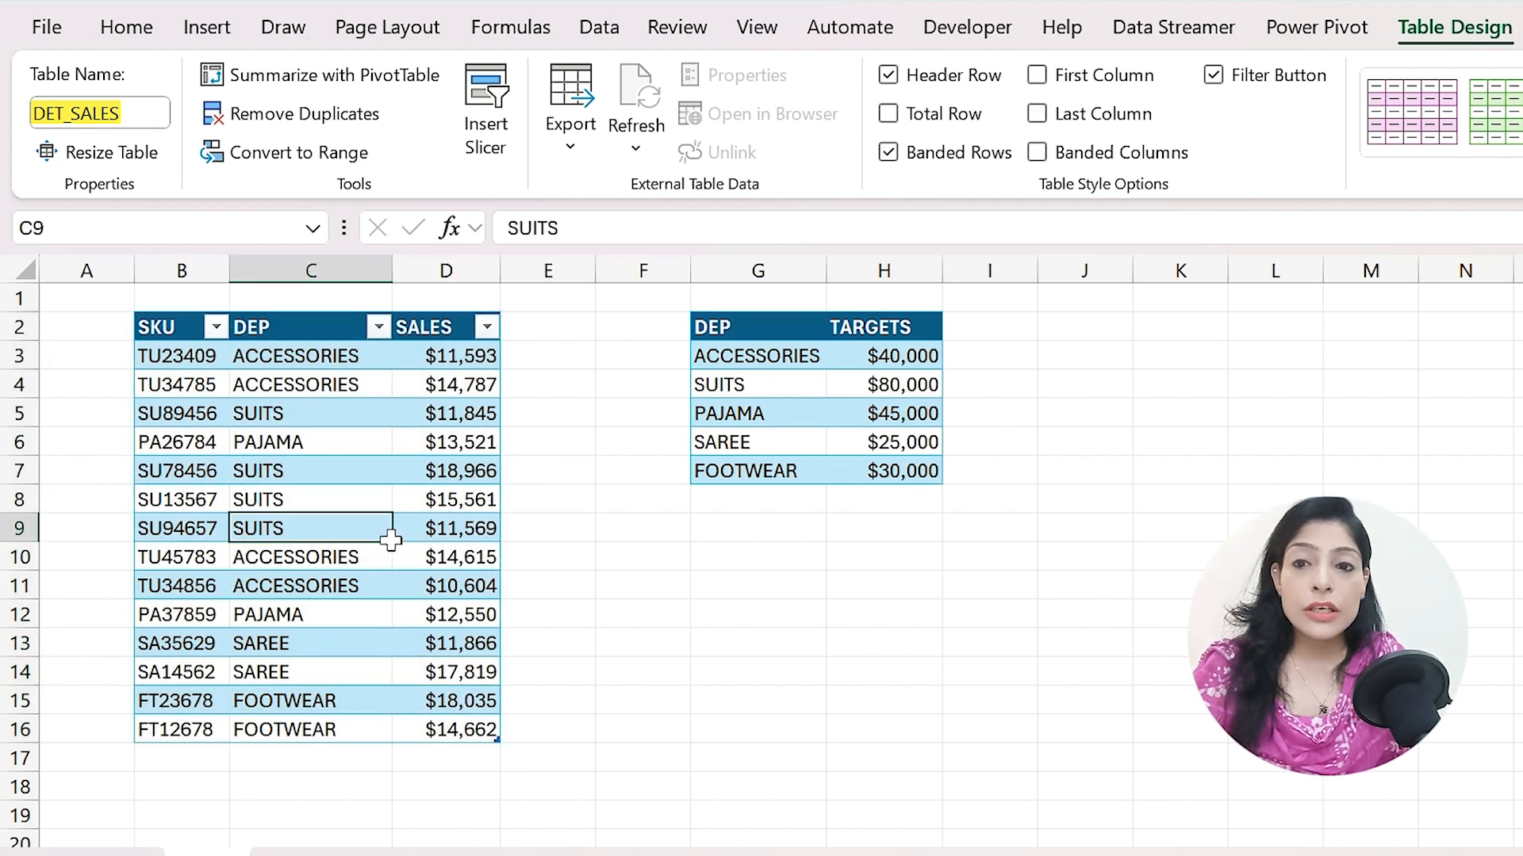
Convert the DEP and TARGETS data in G2:H7 into a table with headers.
drag(718, 333, 904, 474)
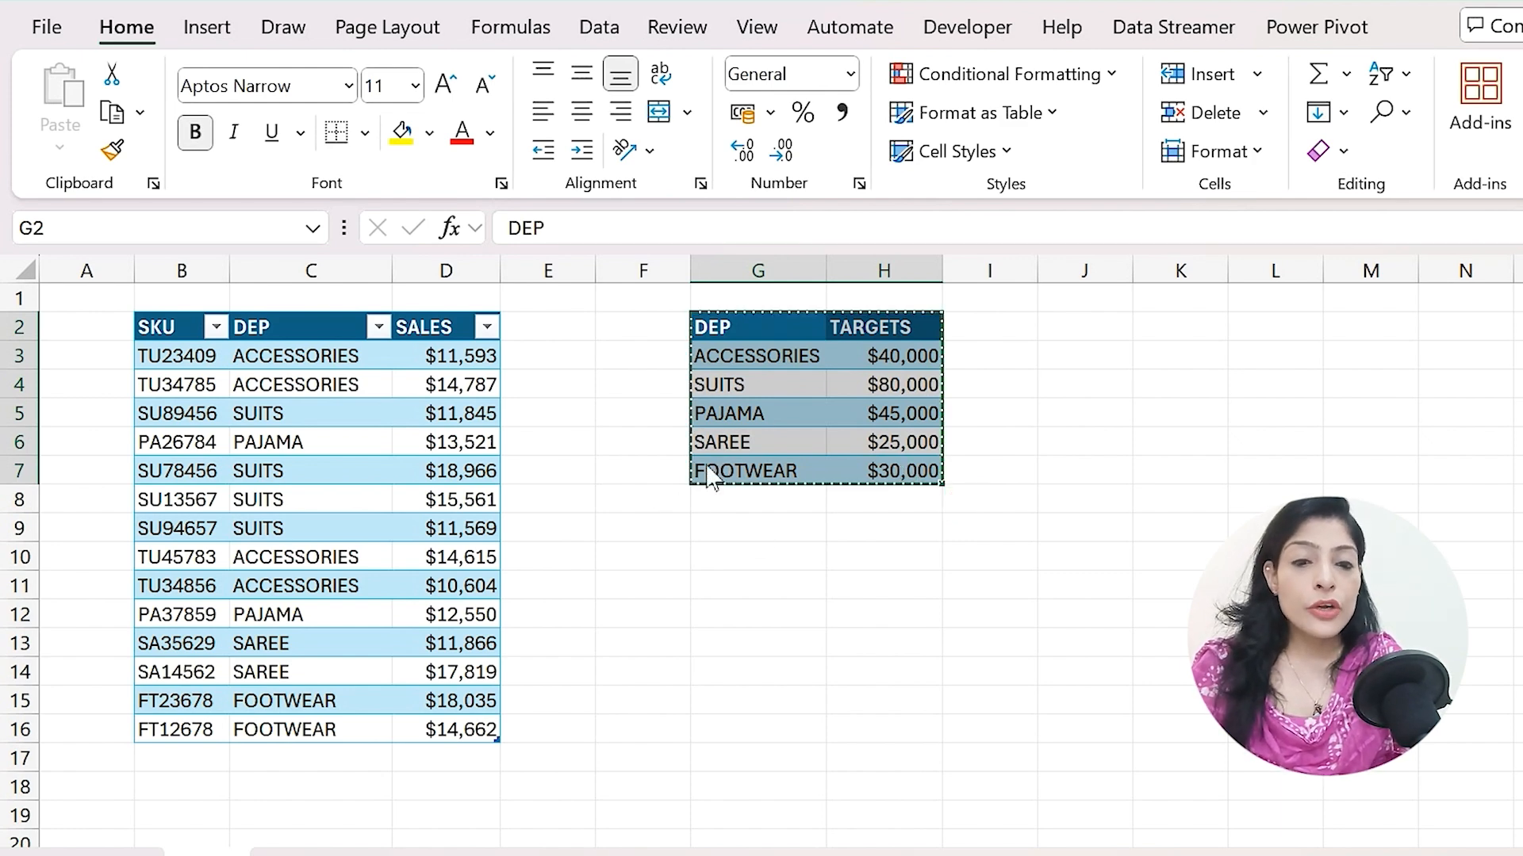
key(ctrl+t)
click(773, 446)
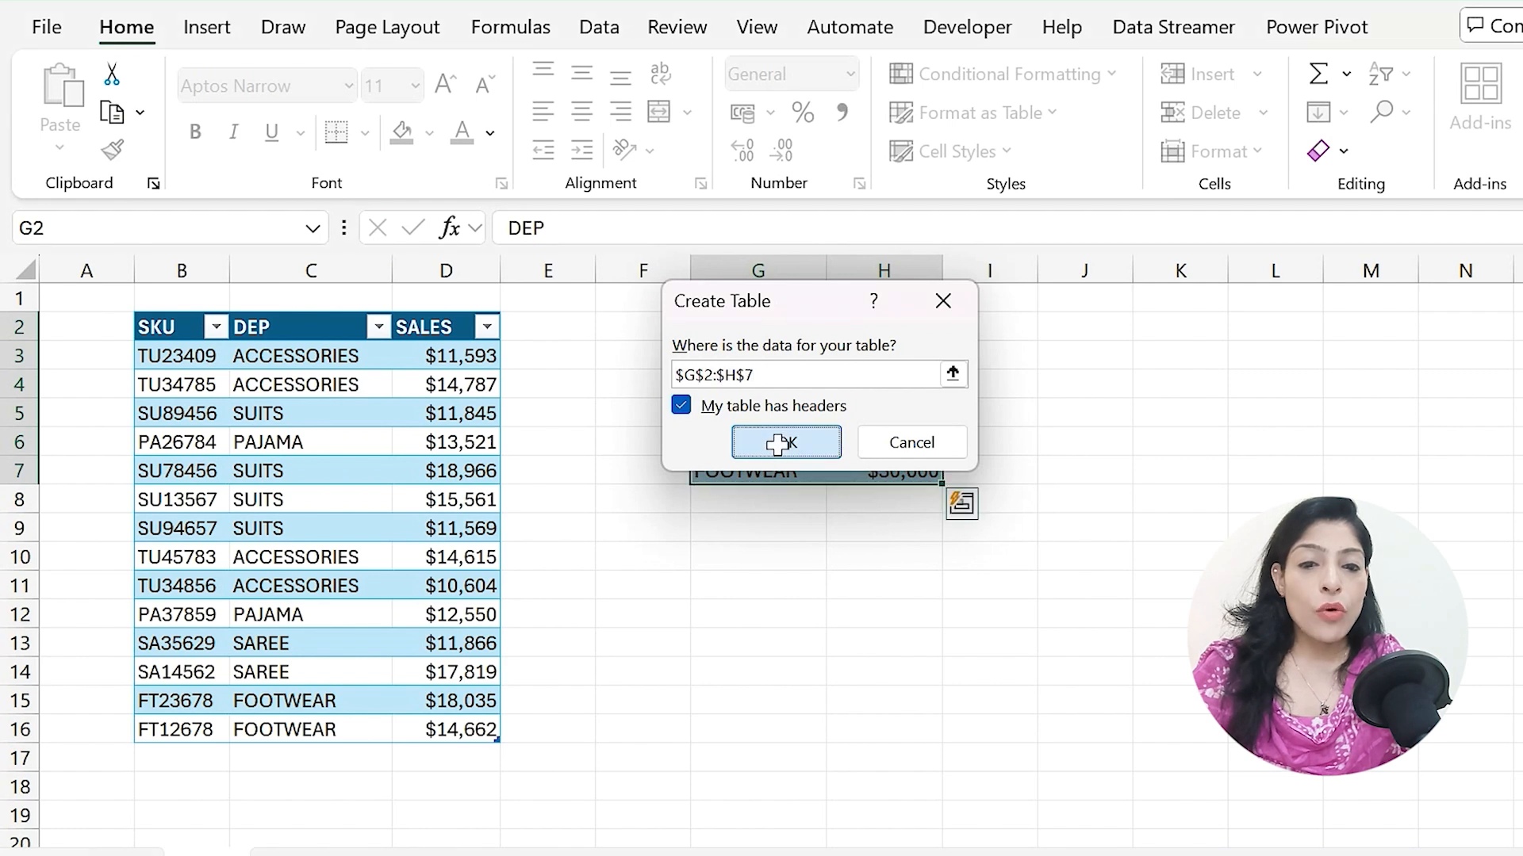
Name the new targets table DEP_TARGETS.
click(116, 119)
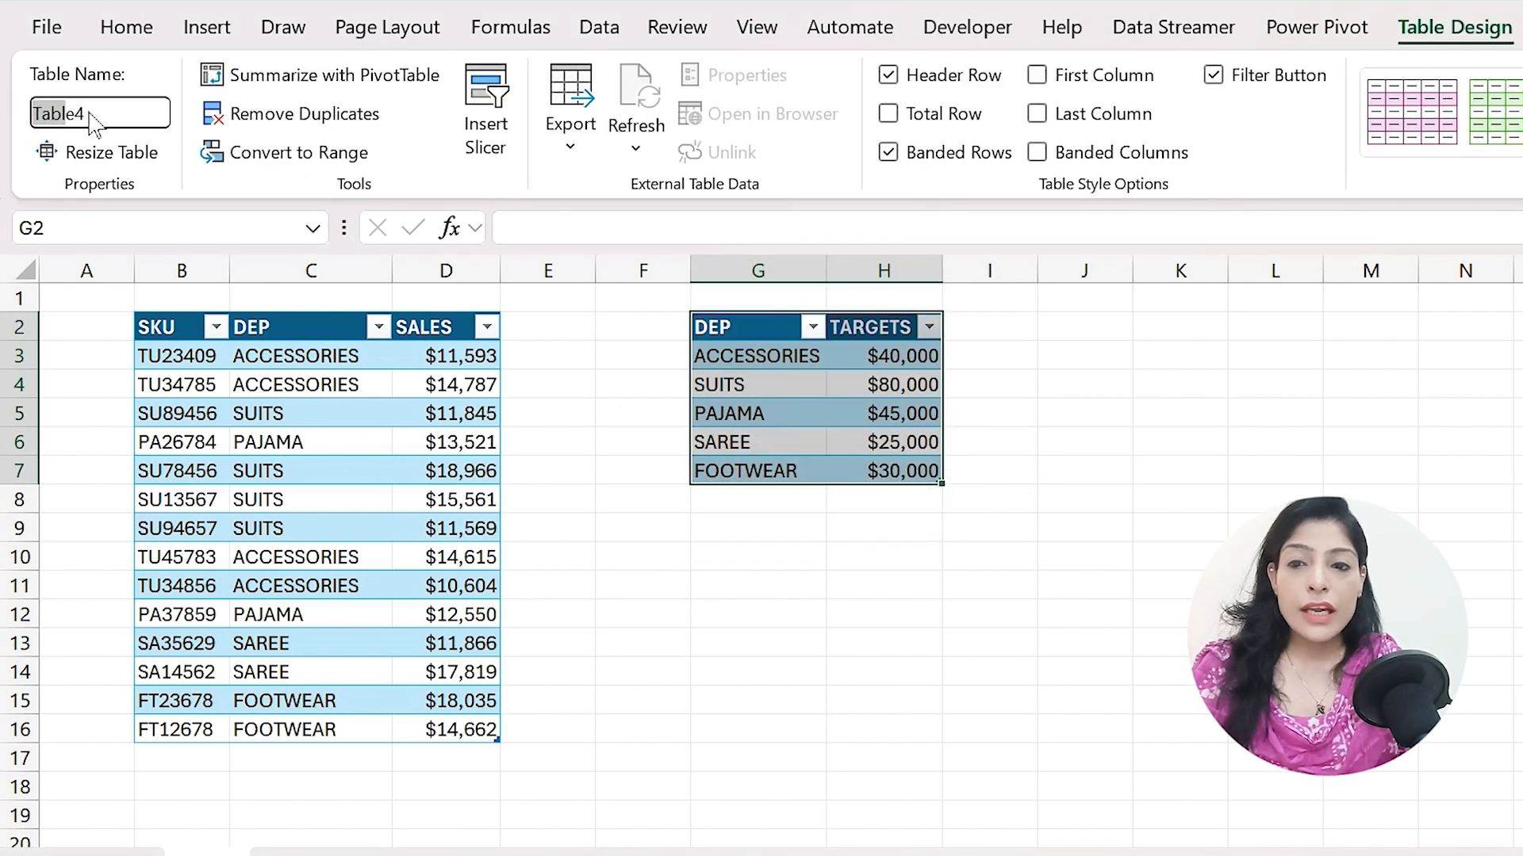
text(DEP)
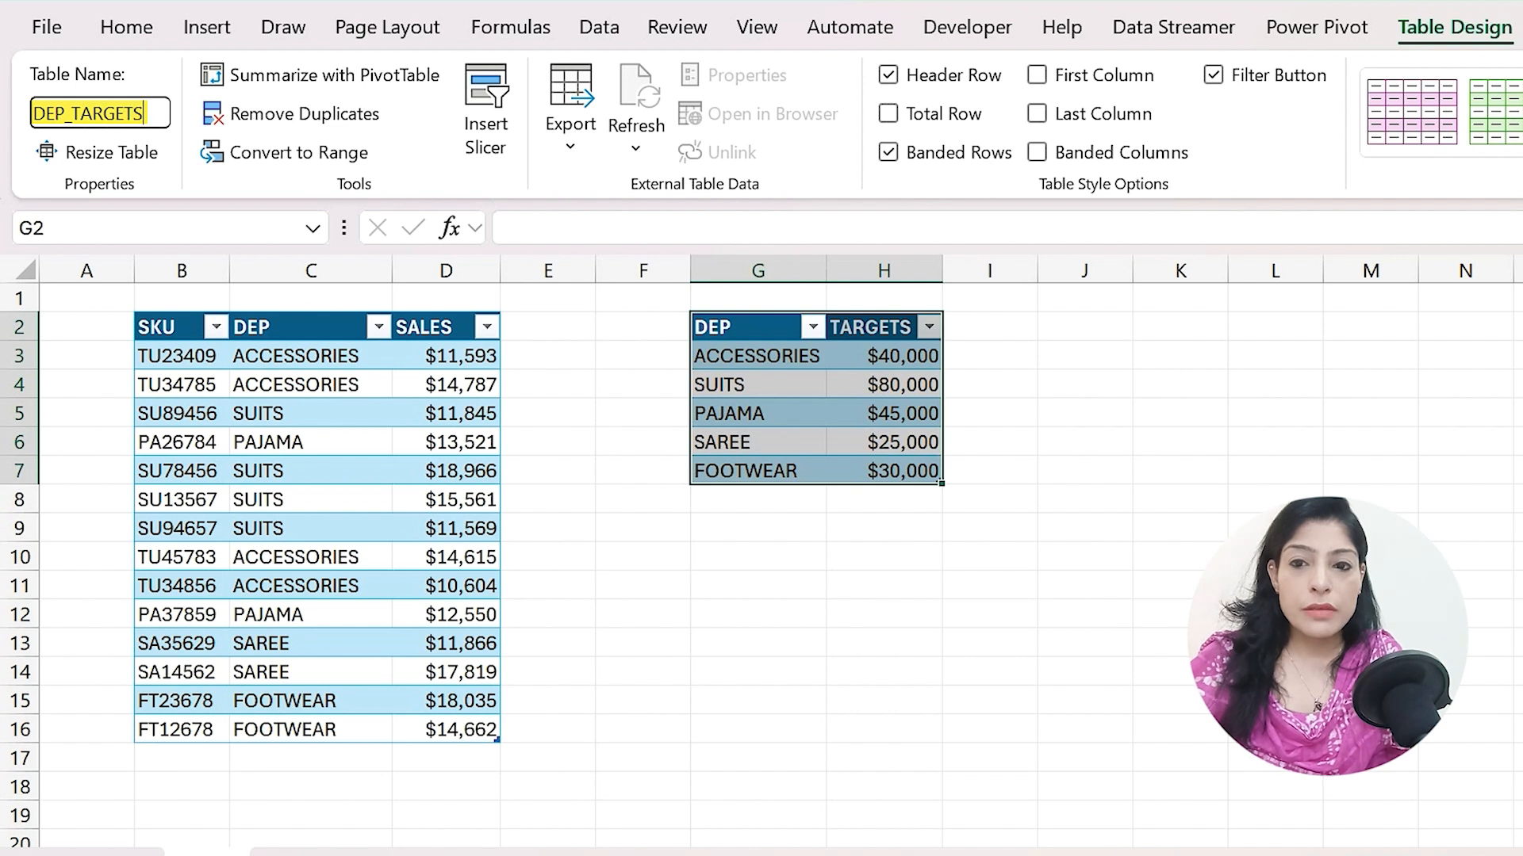
text(_TARGETS)
key(Return)
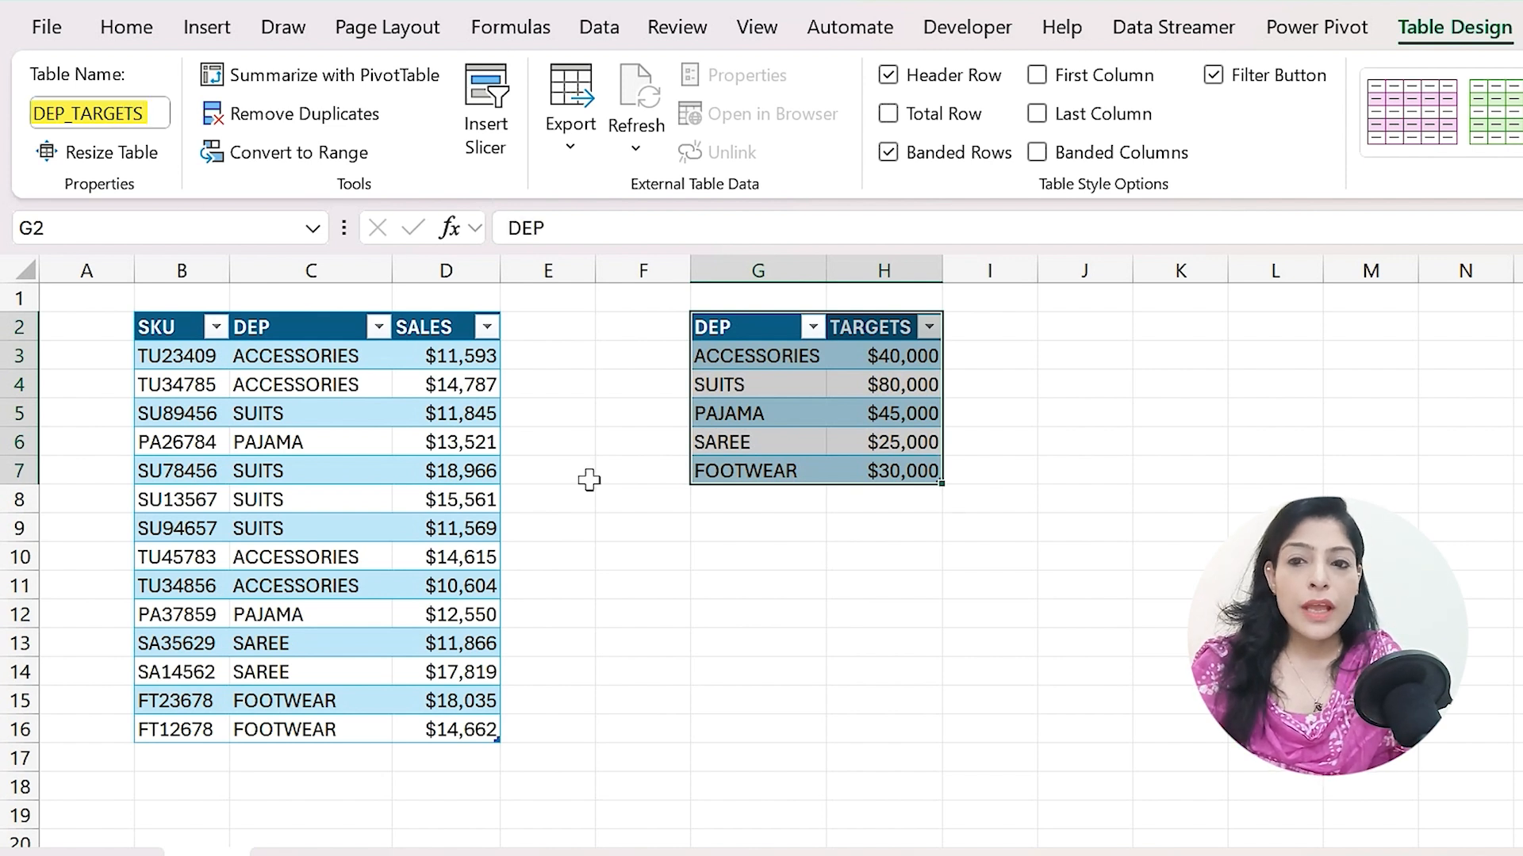
click(294, 561)
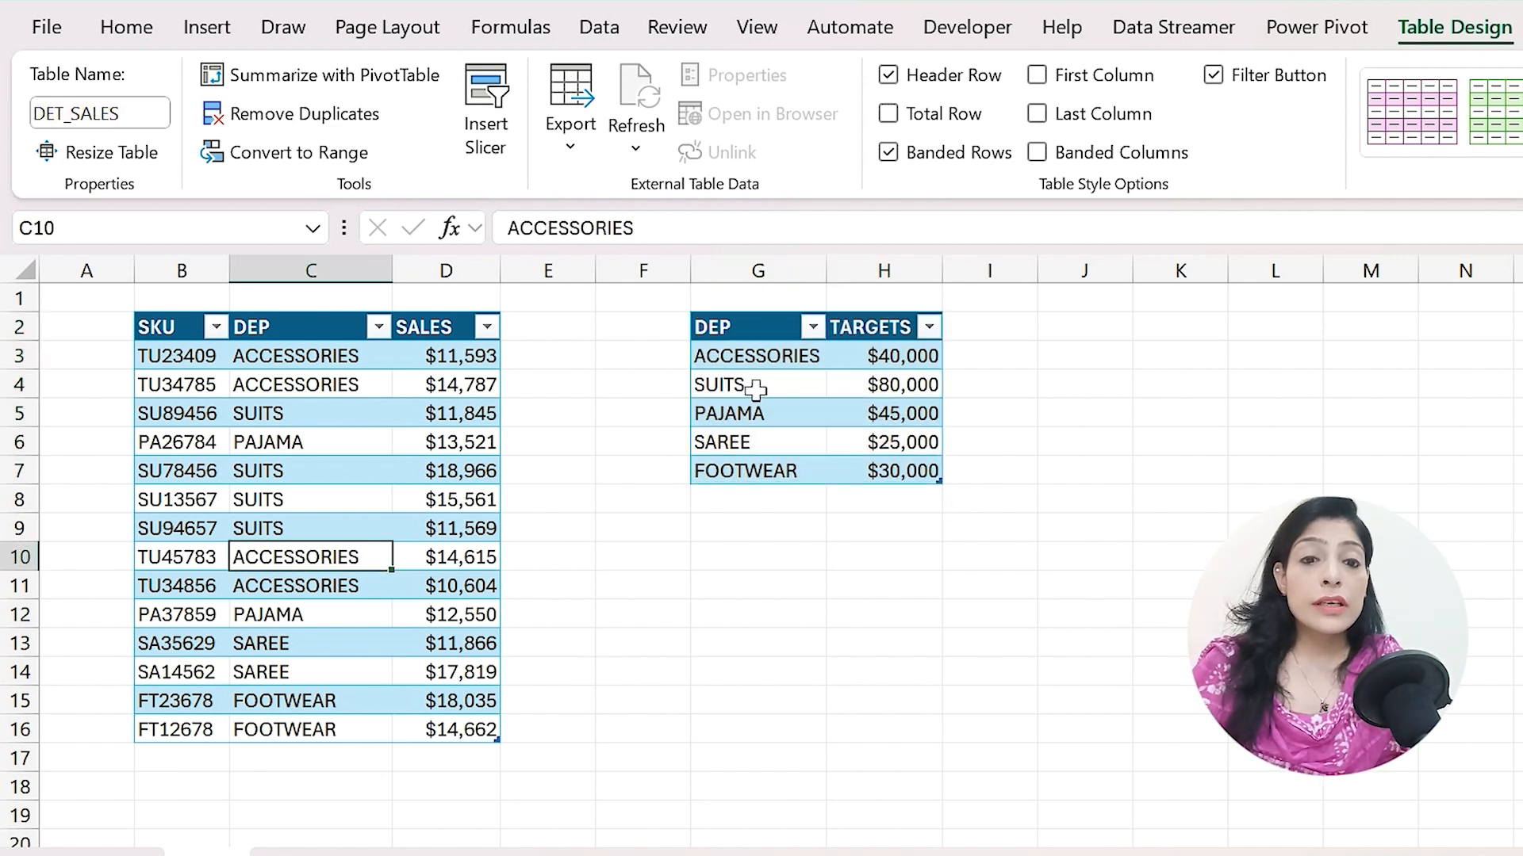
click(792, 369)
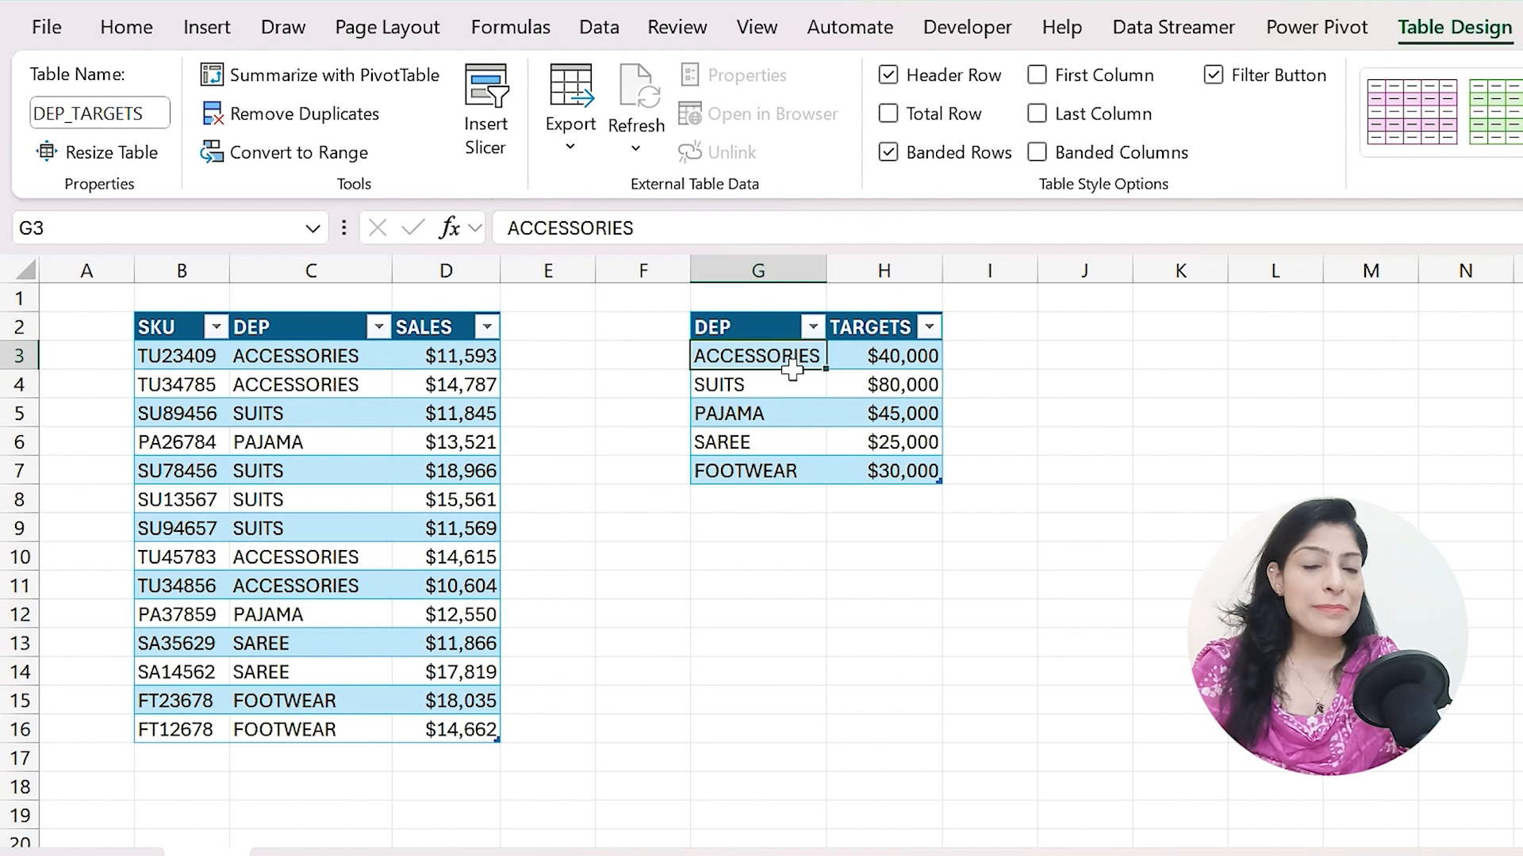
click(294, 585)
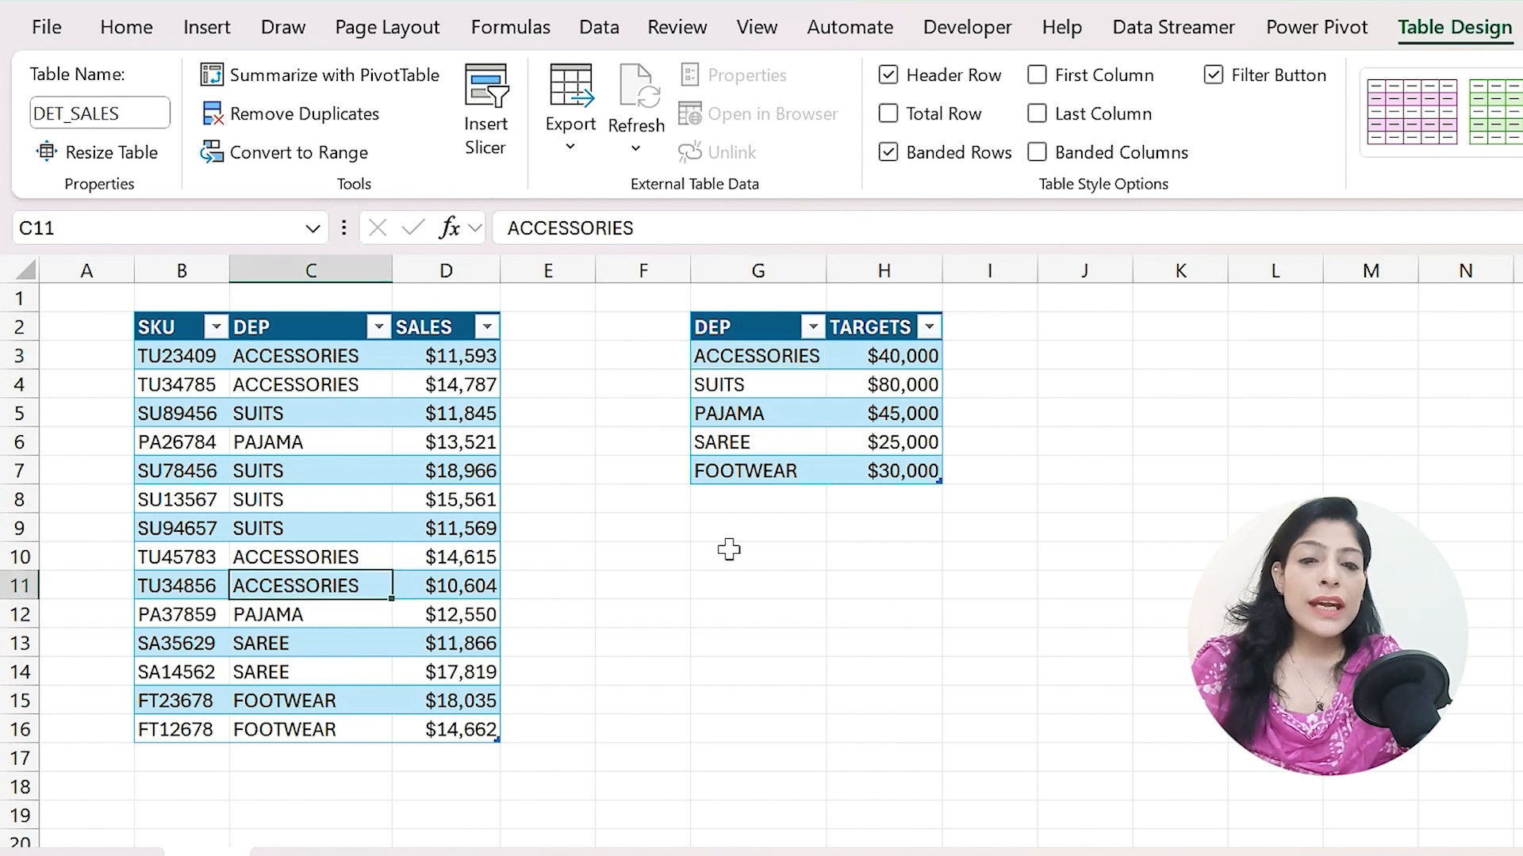
click(814, 425)
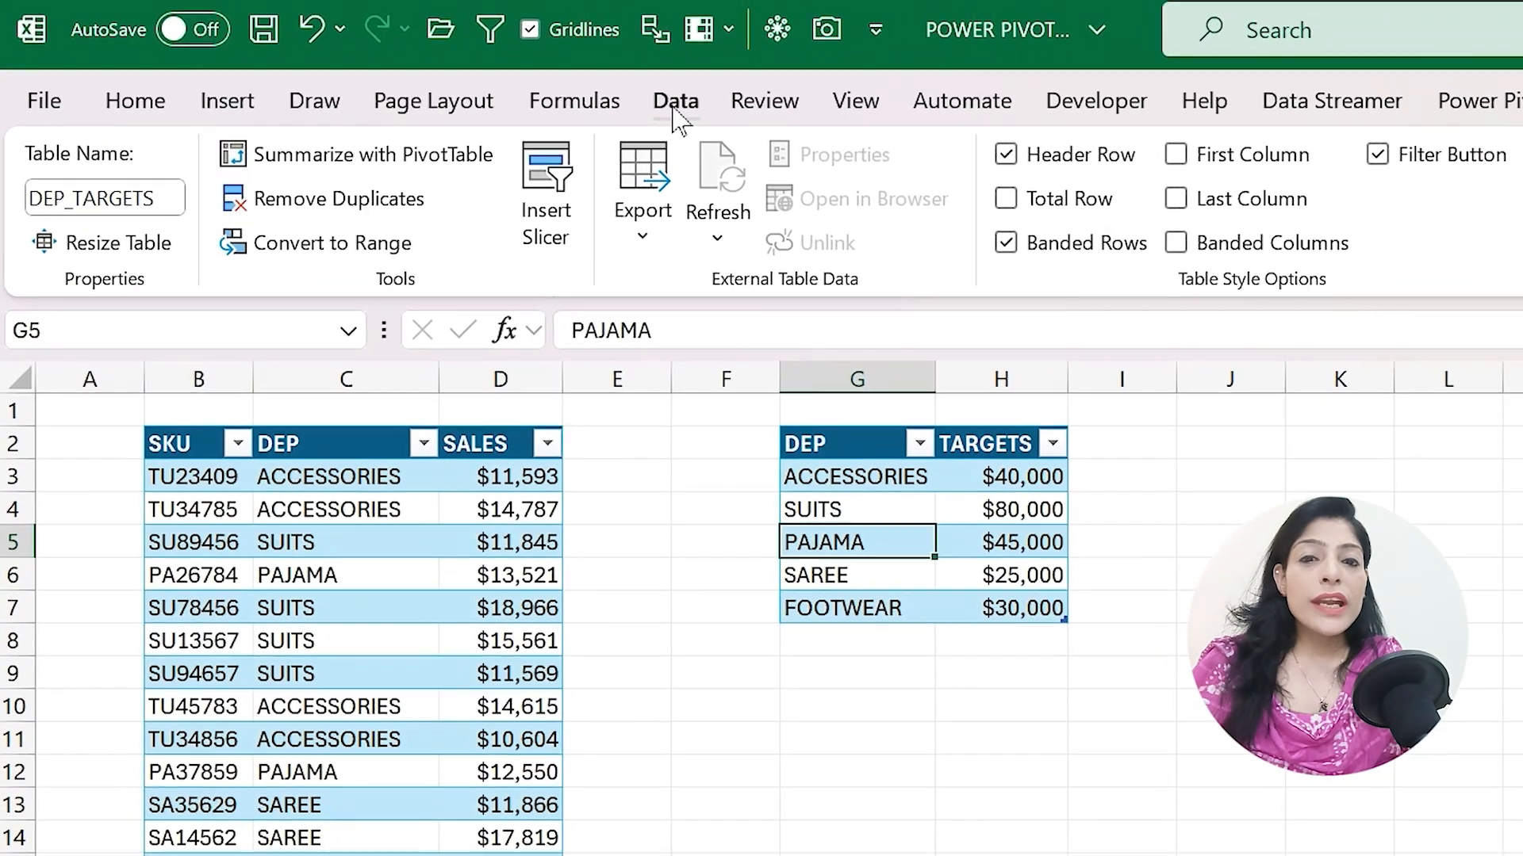
Delete the existing relationship between DEP_SALES and DEP_TARGETS in the workbook's relationship manager.
click(599, 27)
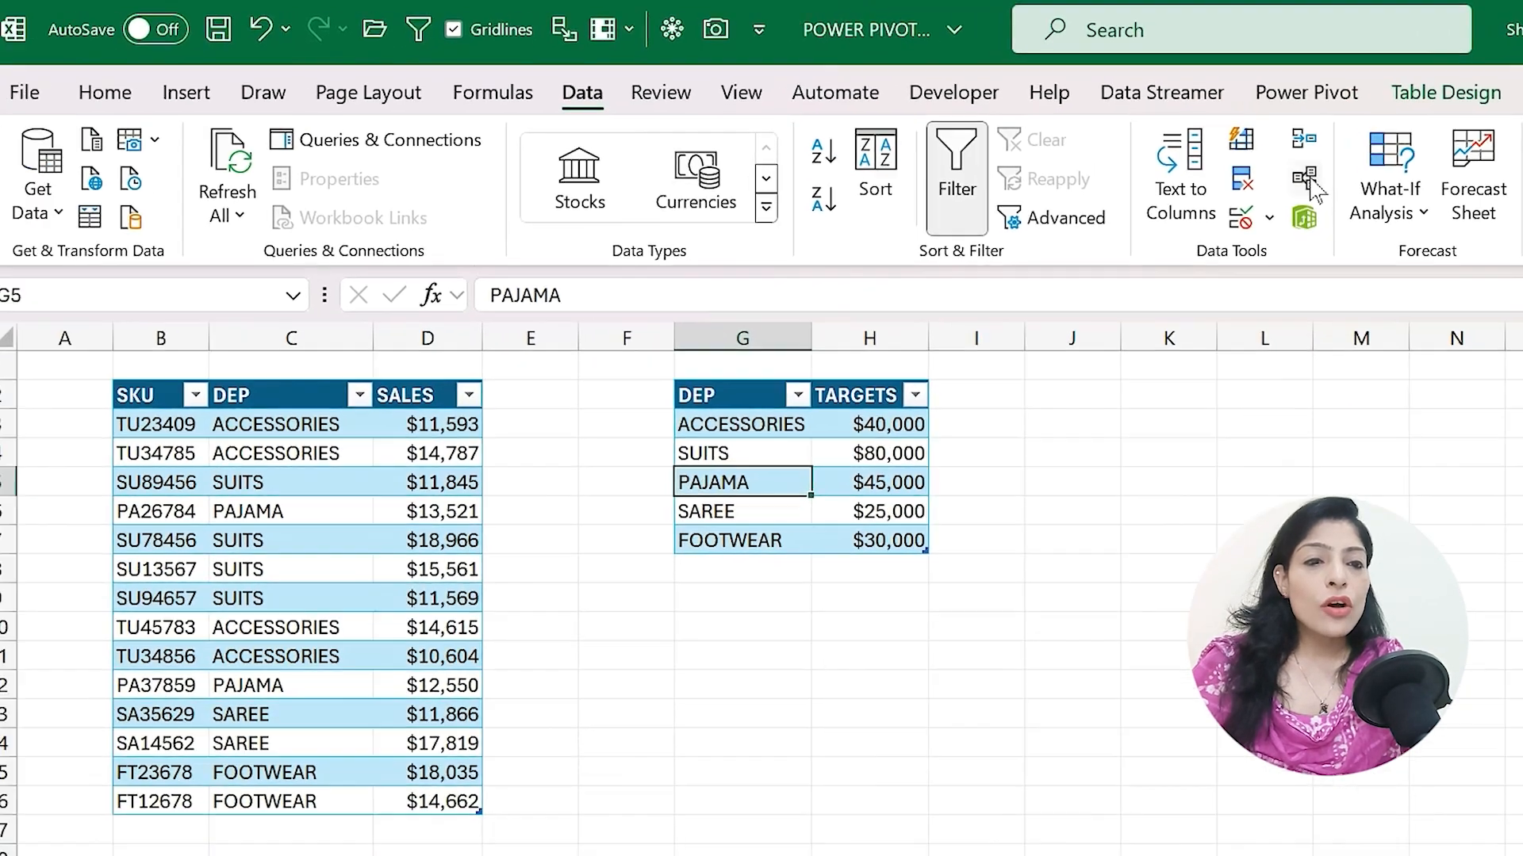
click(1155, 210)
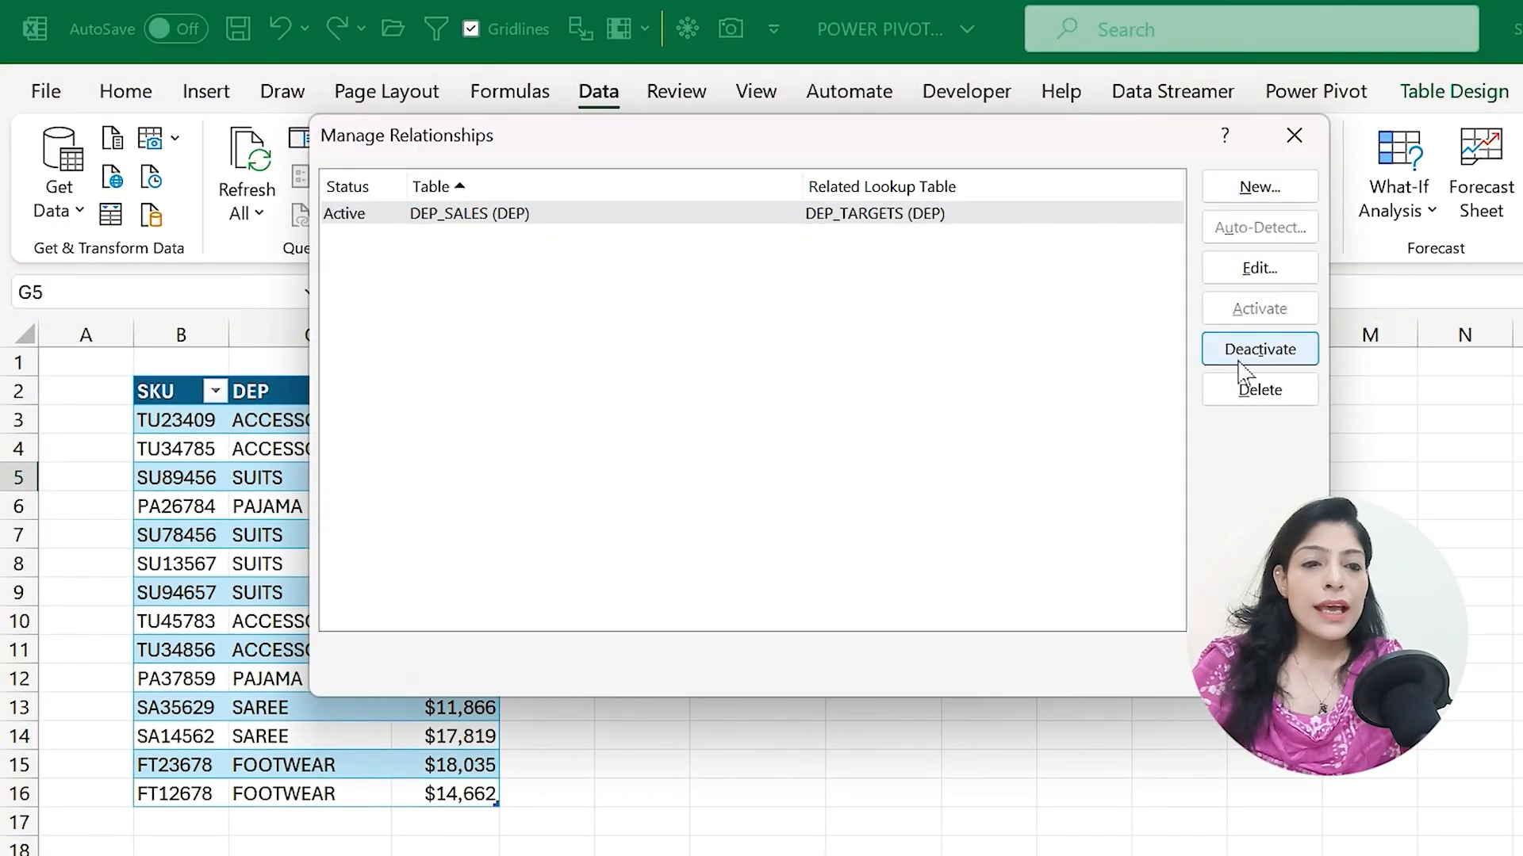
click(959, 218)
click(1219, 401)
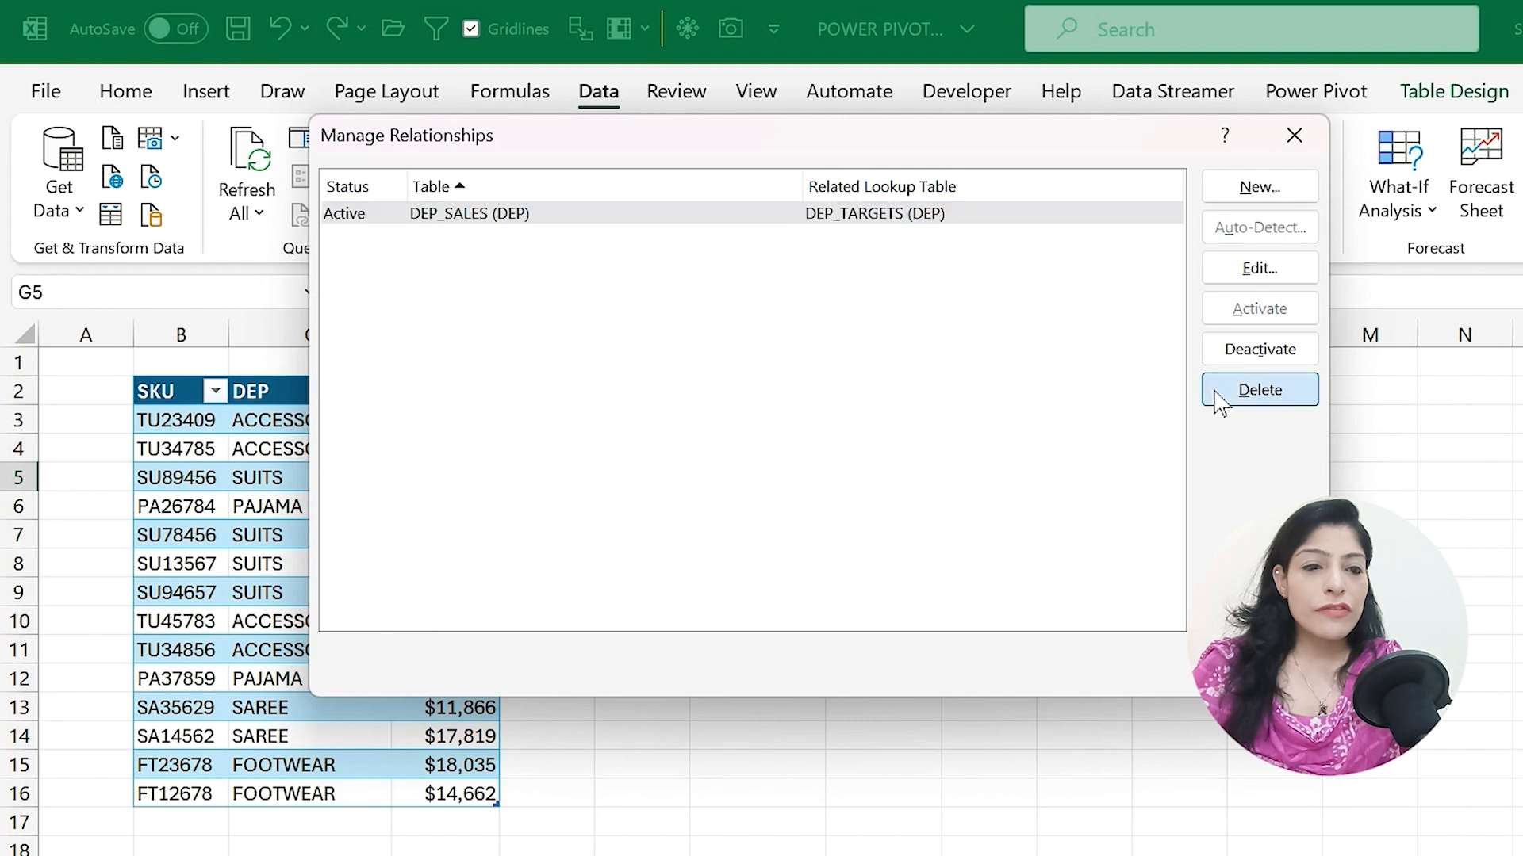
click(890, 529)
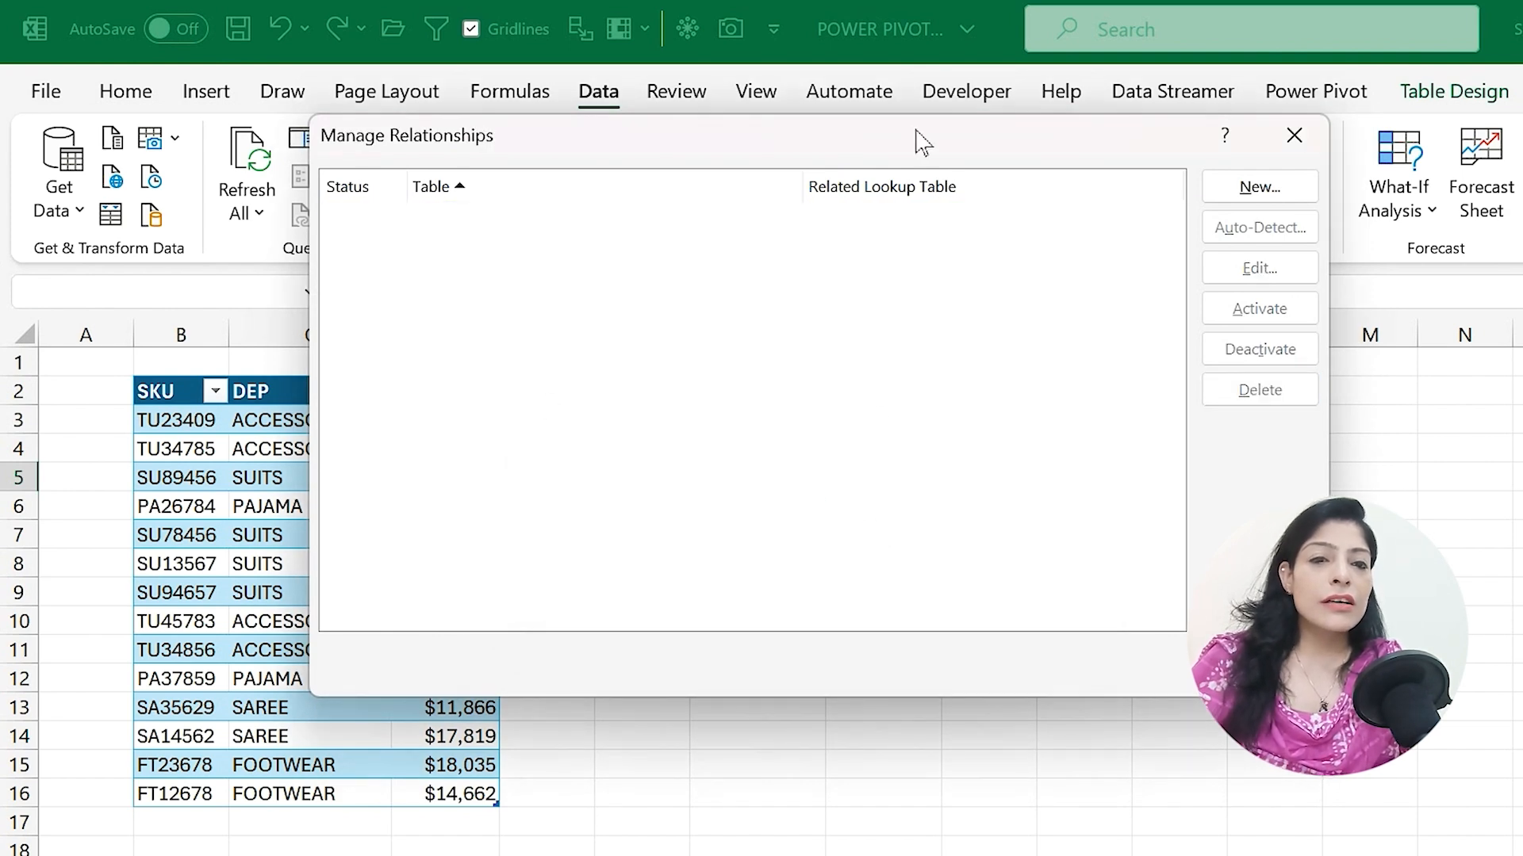
Start a new relationship from worksheet table DET_SALES, foreign column DEP, to the related worksheet table DEP_TARGETS.
drag(920, 141, 1096, 291)
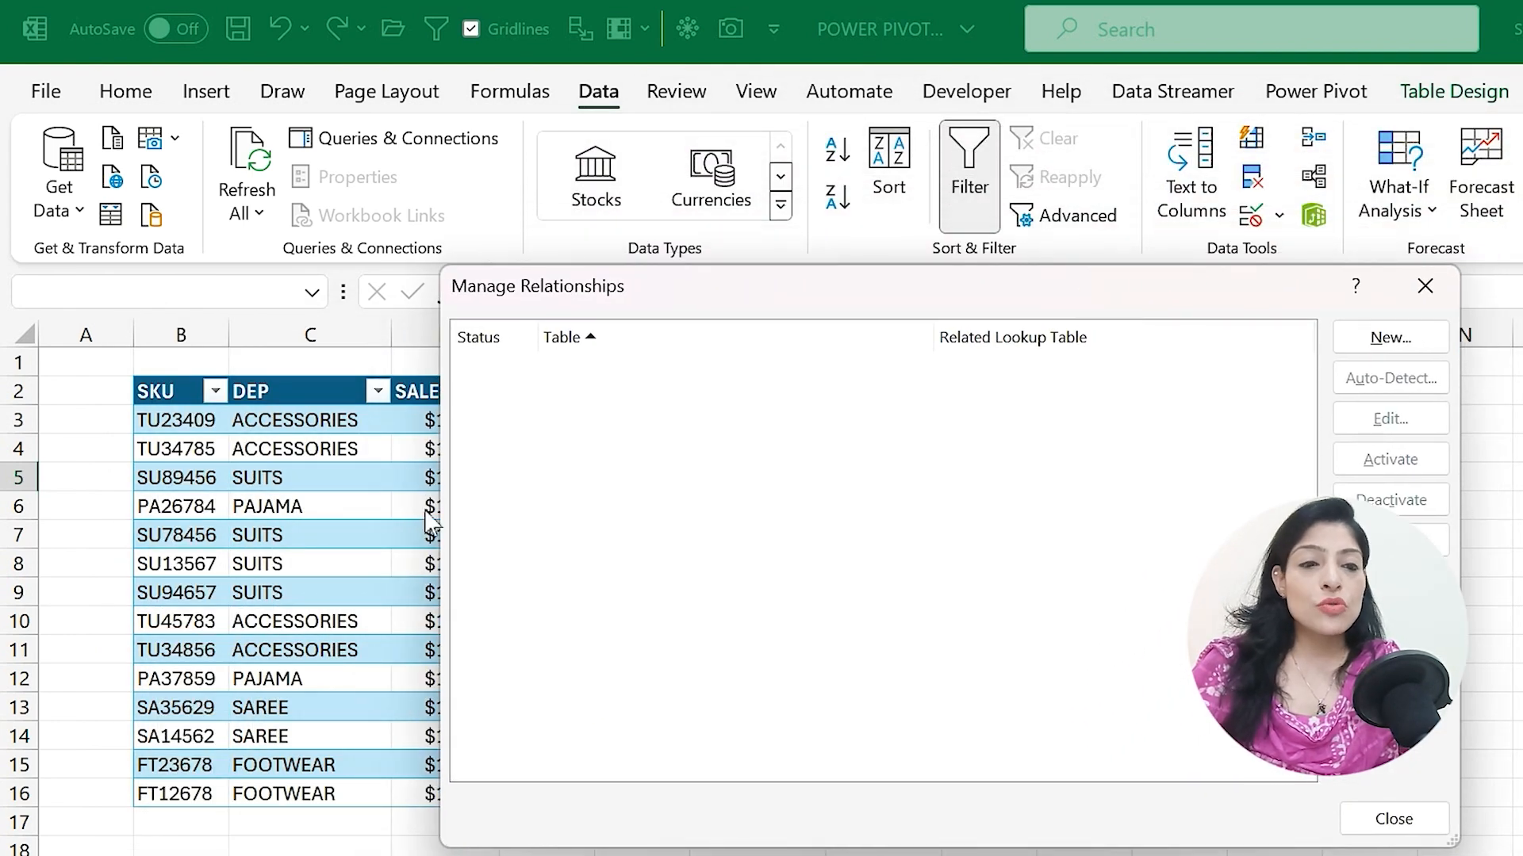
click(1383, 339)
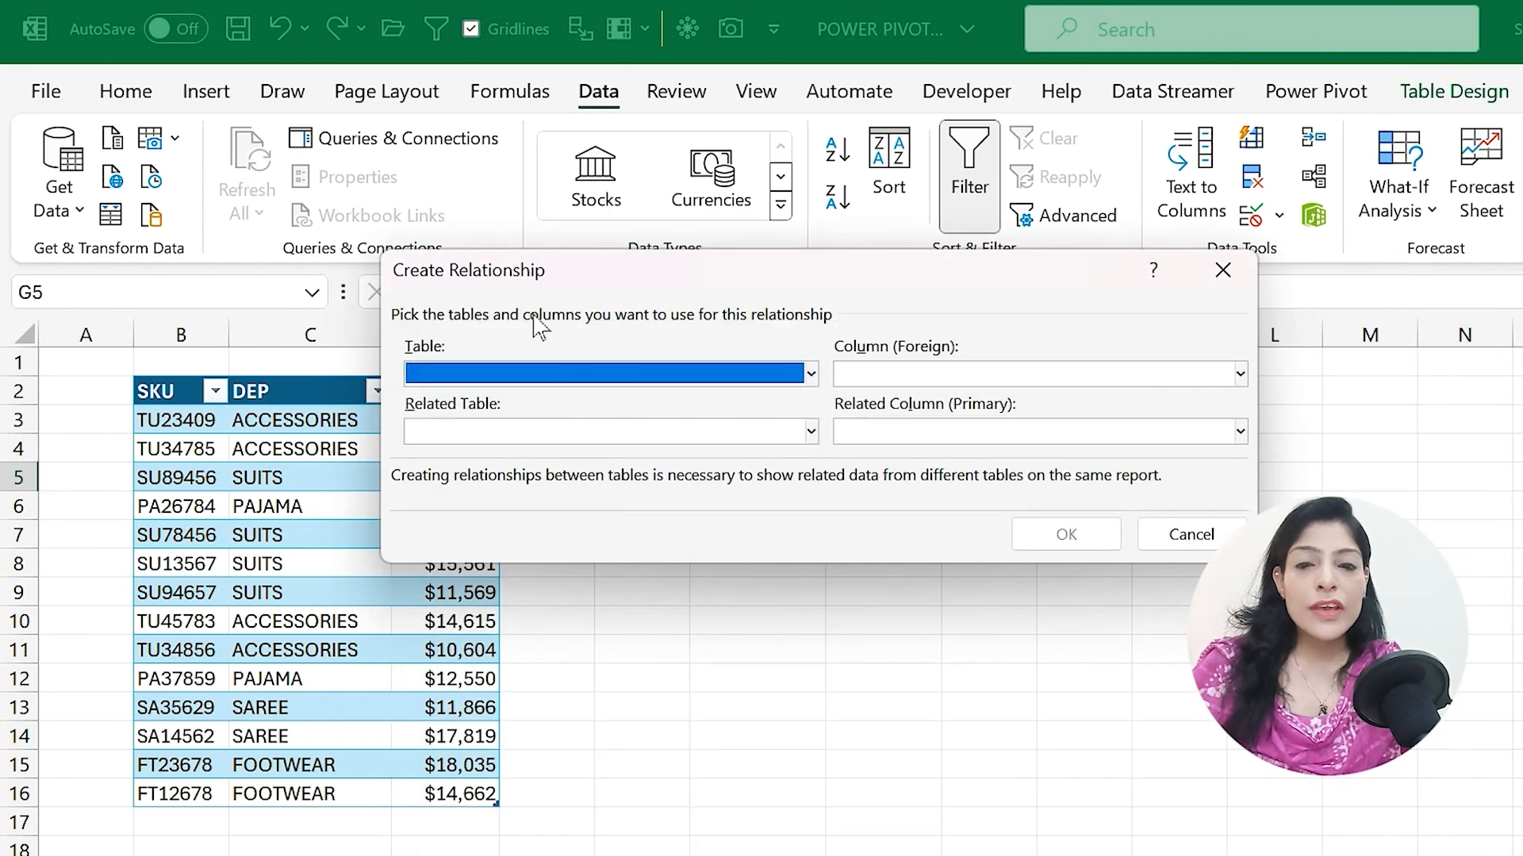
click(811, 375)
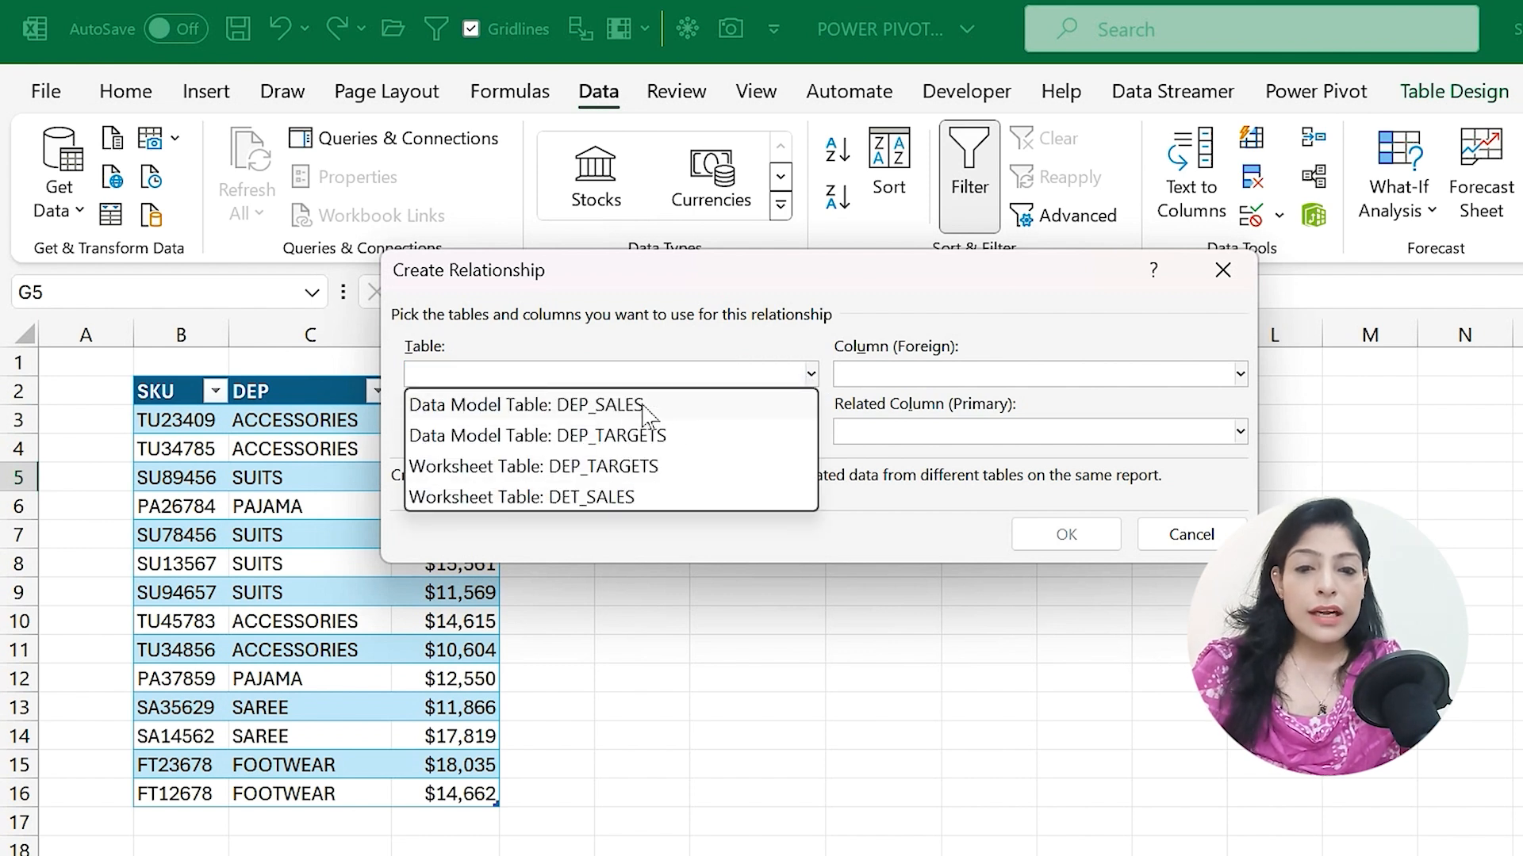
click(625, 498)
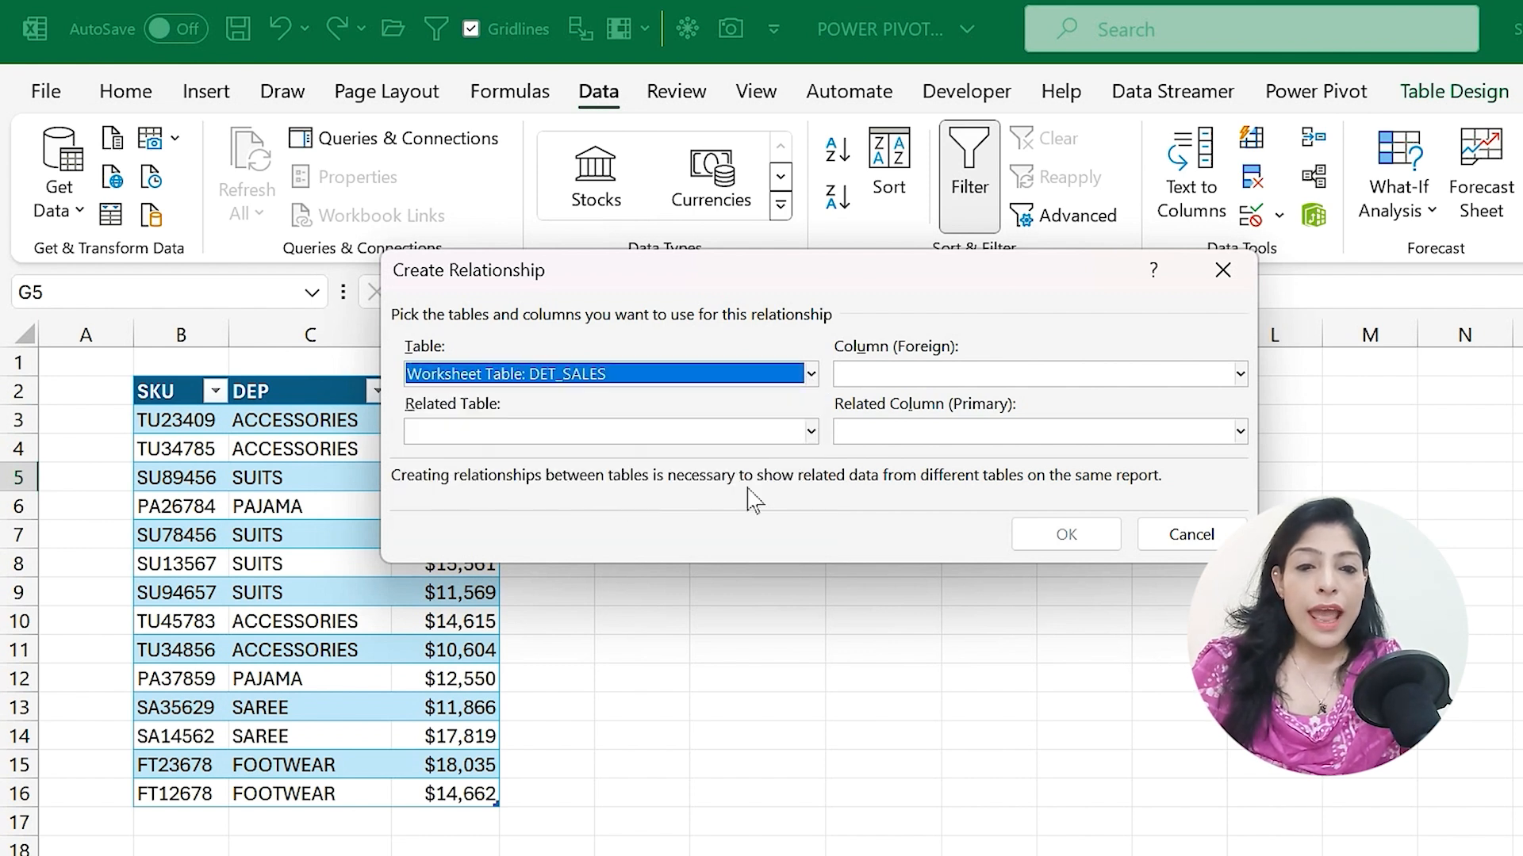
click(811, 432)
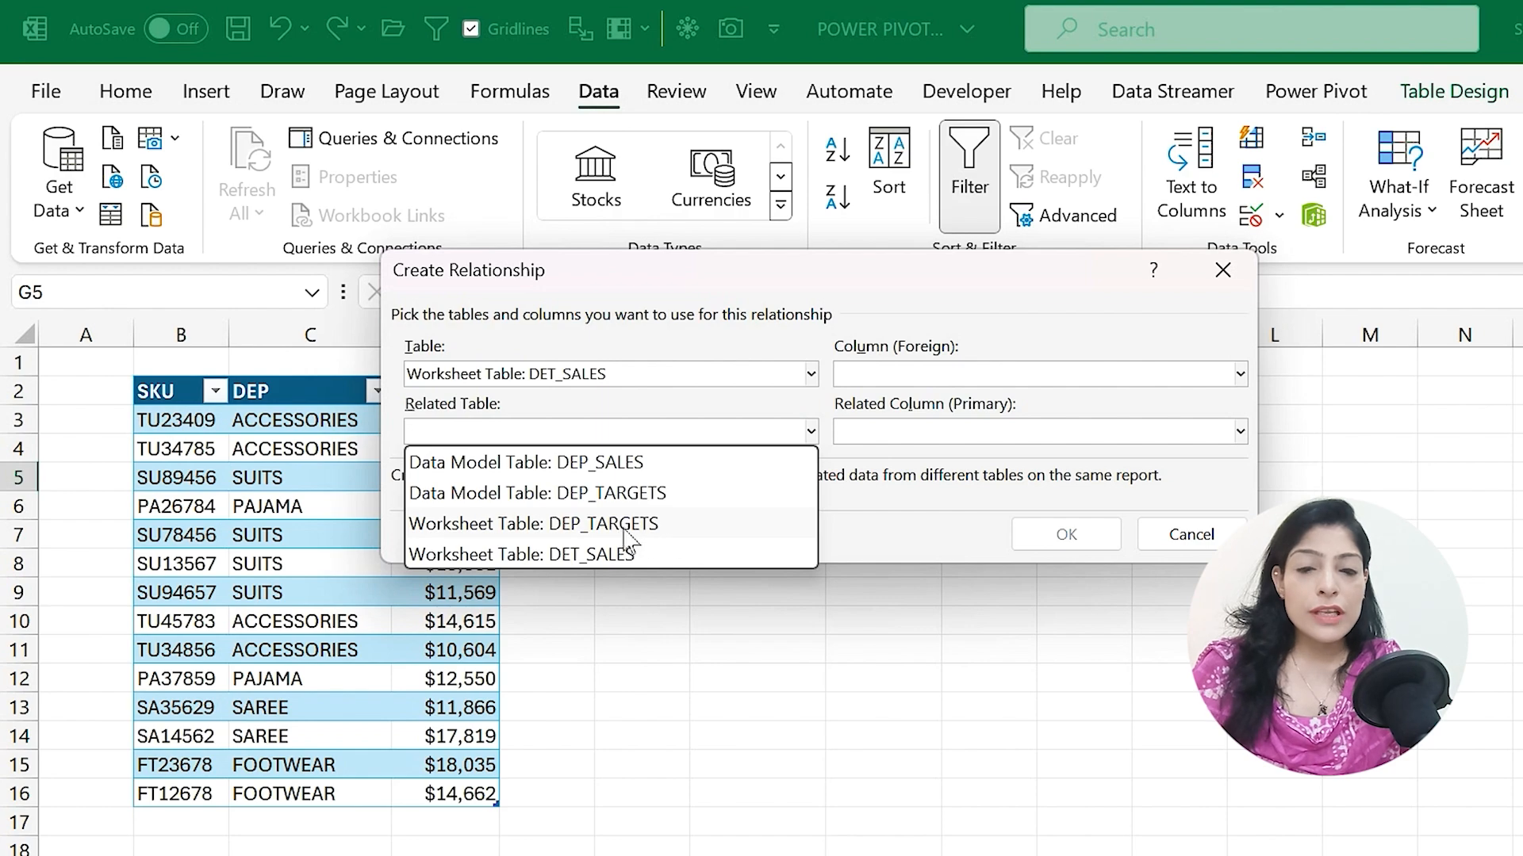
click(633, 527)
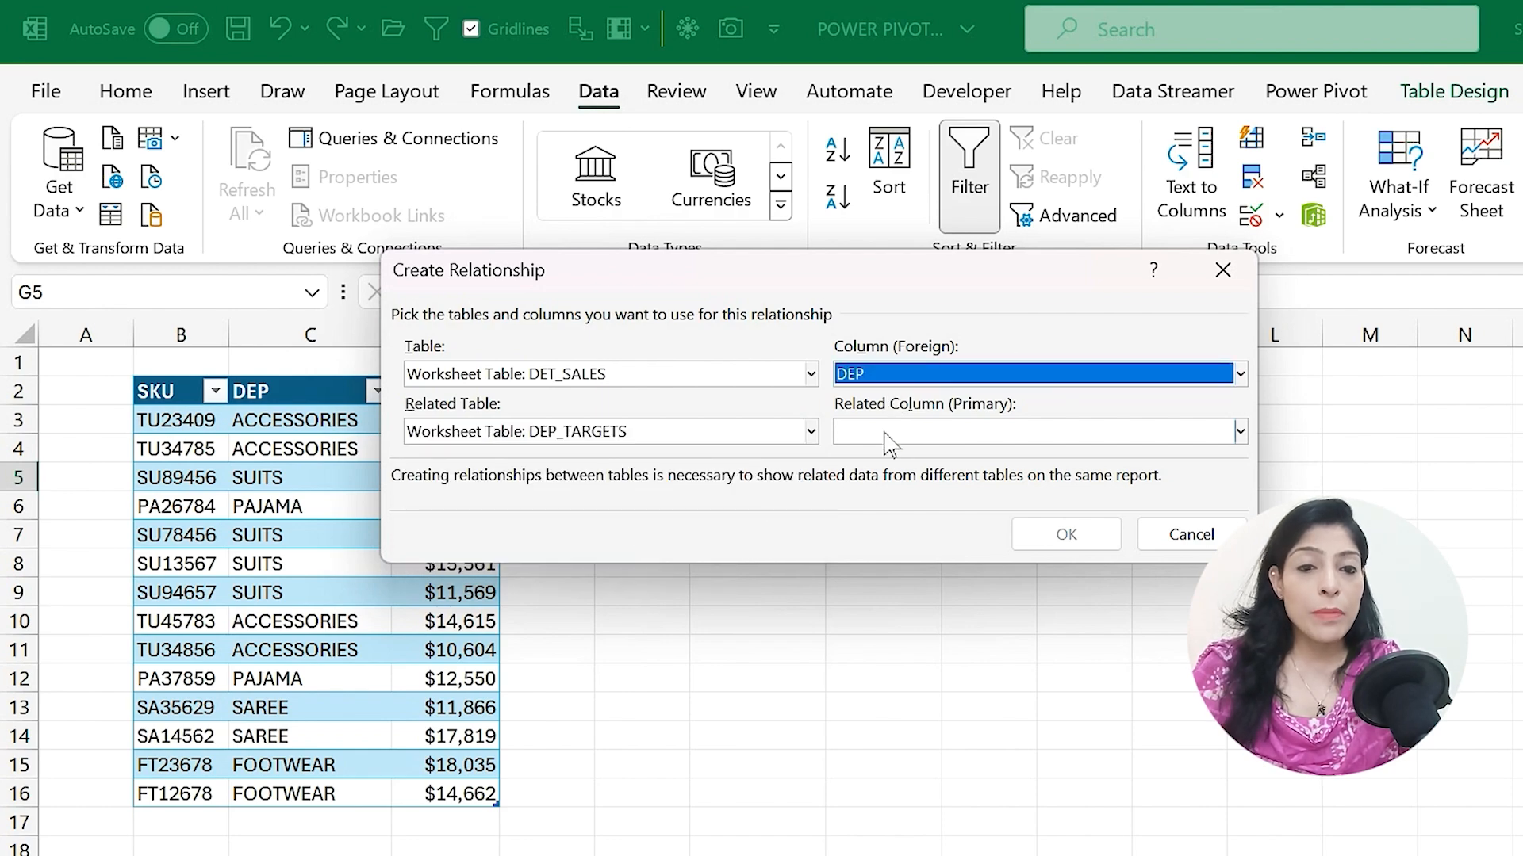
Set DEP as the related primary column, create the relationship and close the relationship manager.
drag(840, 294, 1129, 70)
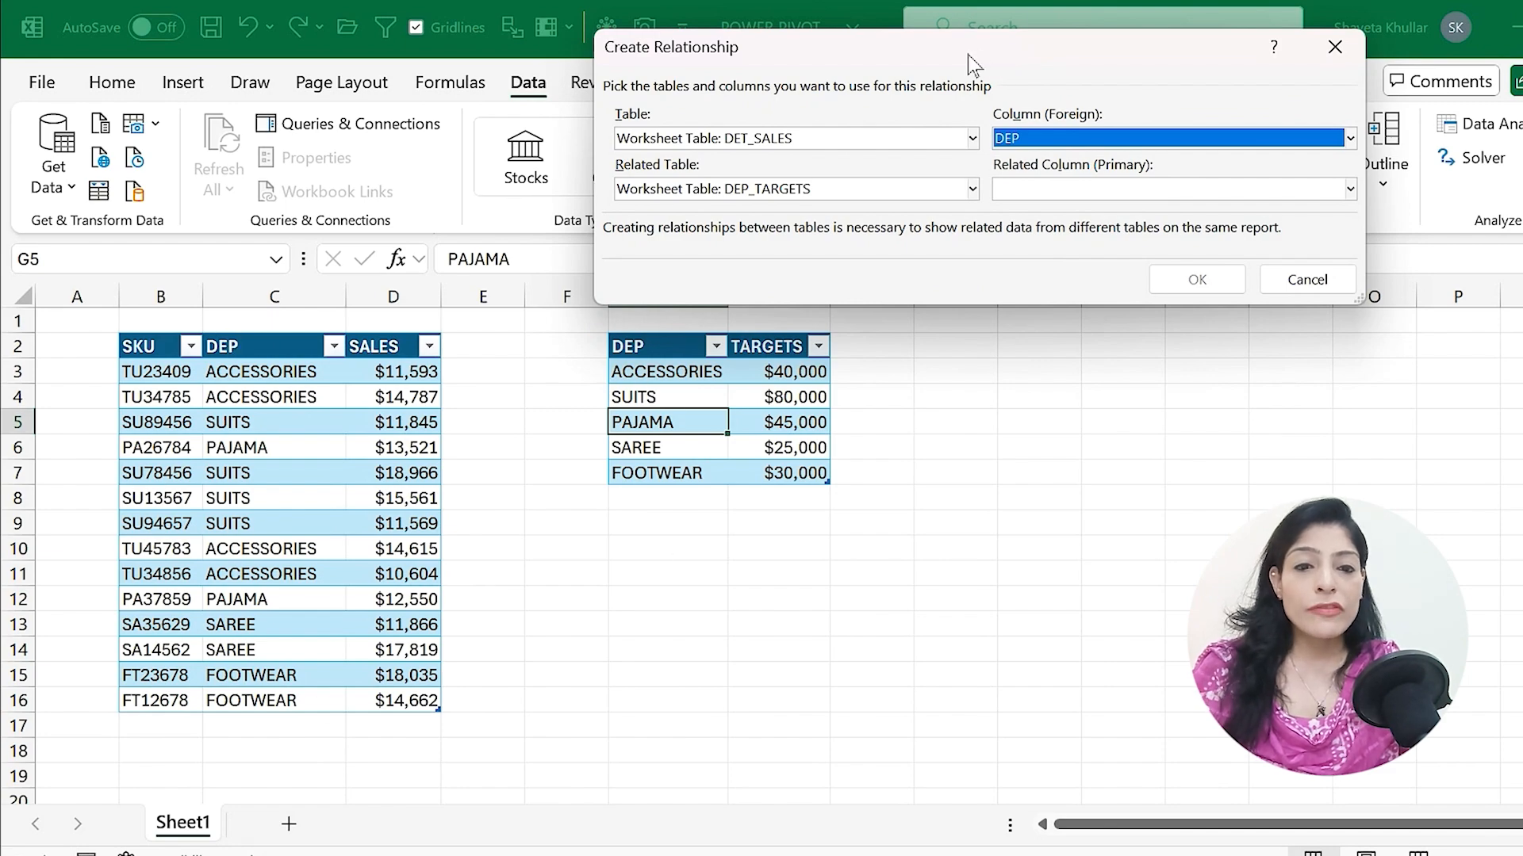
drag(974, 65, 798, 216)
click(748, 336)
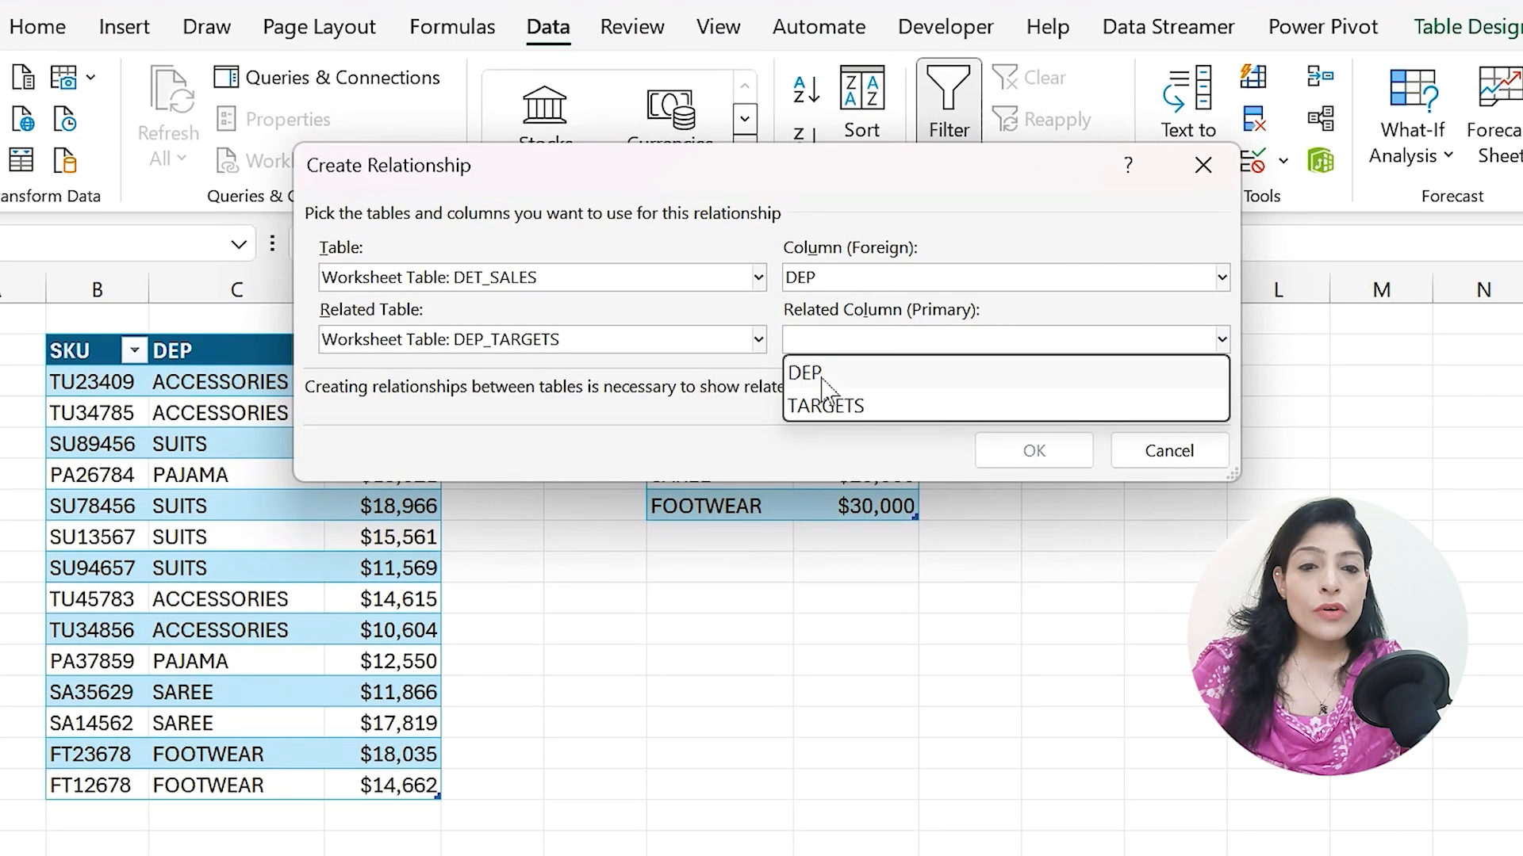
click(822, 384)
click(1039, 466)
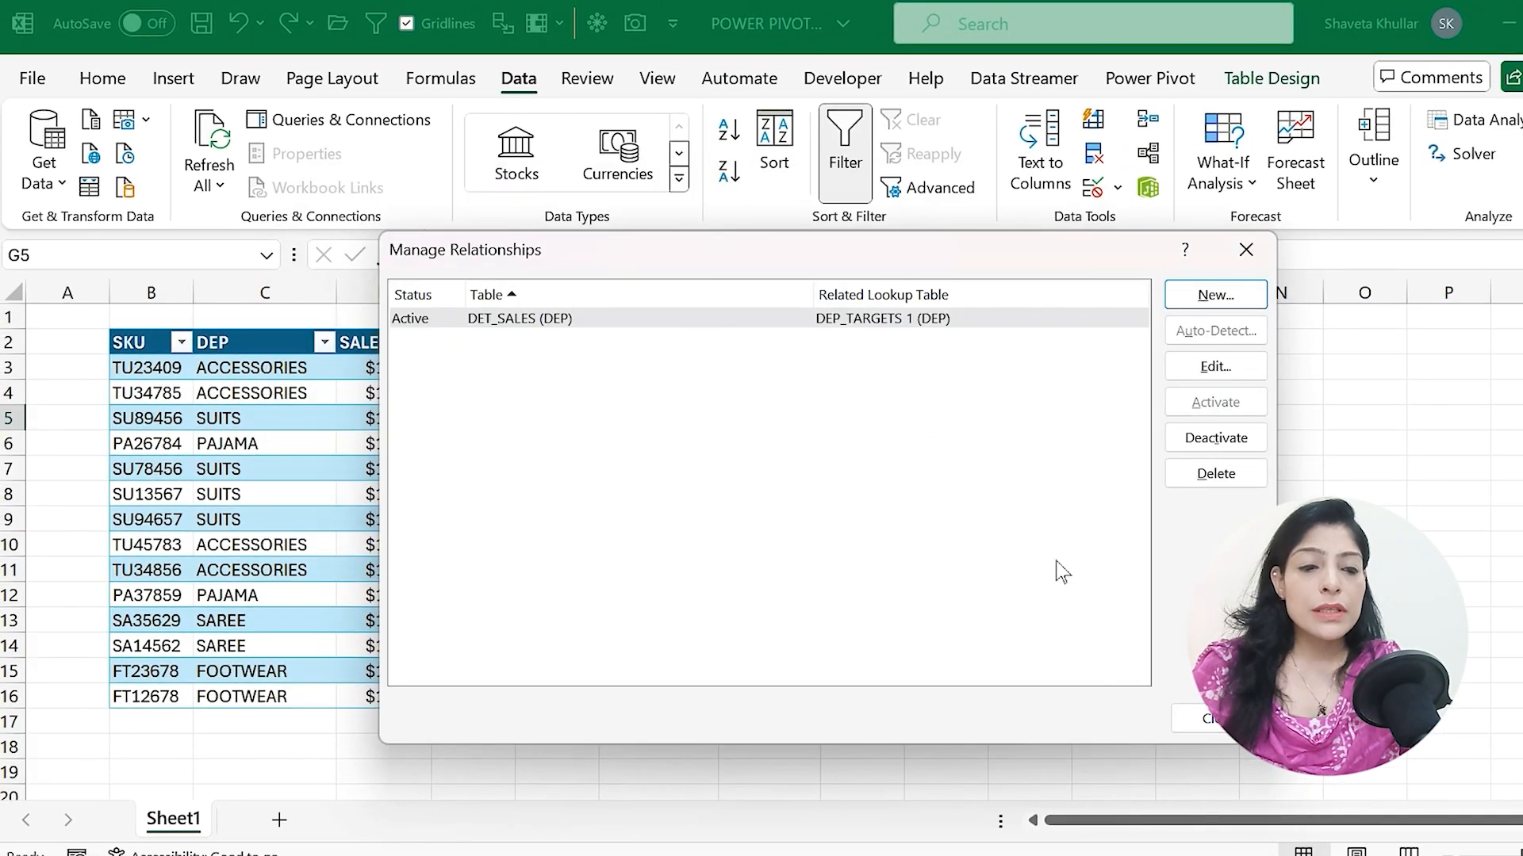
click(1202, 724)
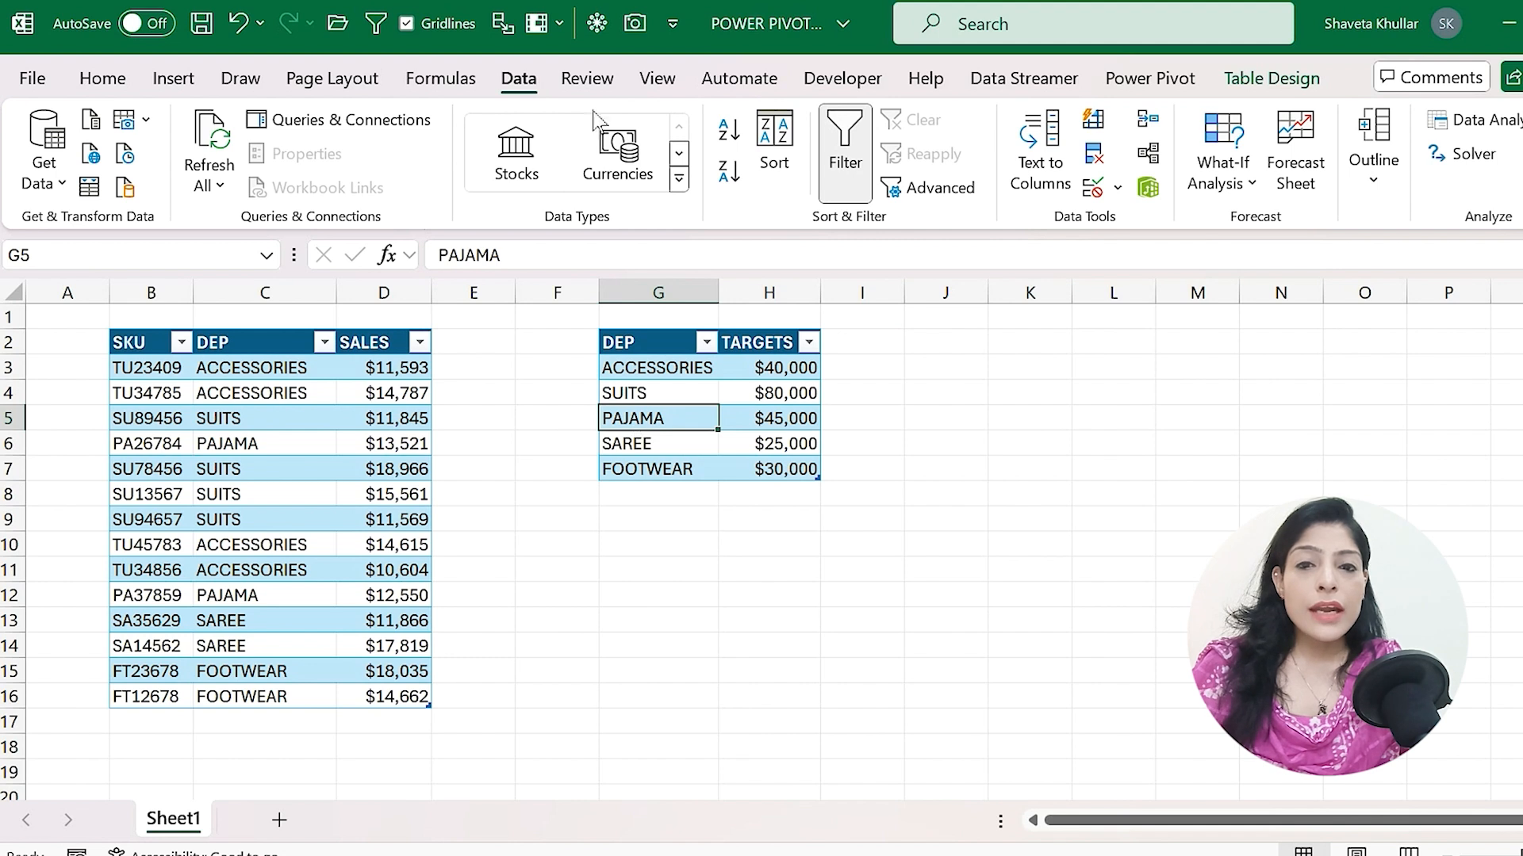
Try to add the department targets table to the Power Pivot data model.
click(402, 427)
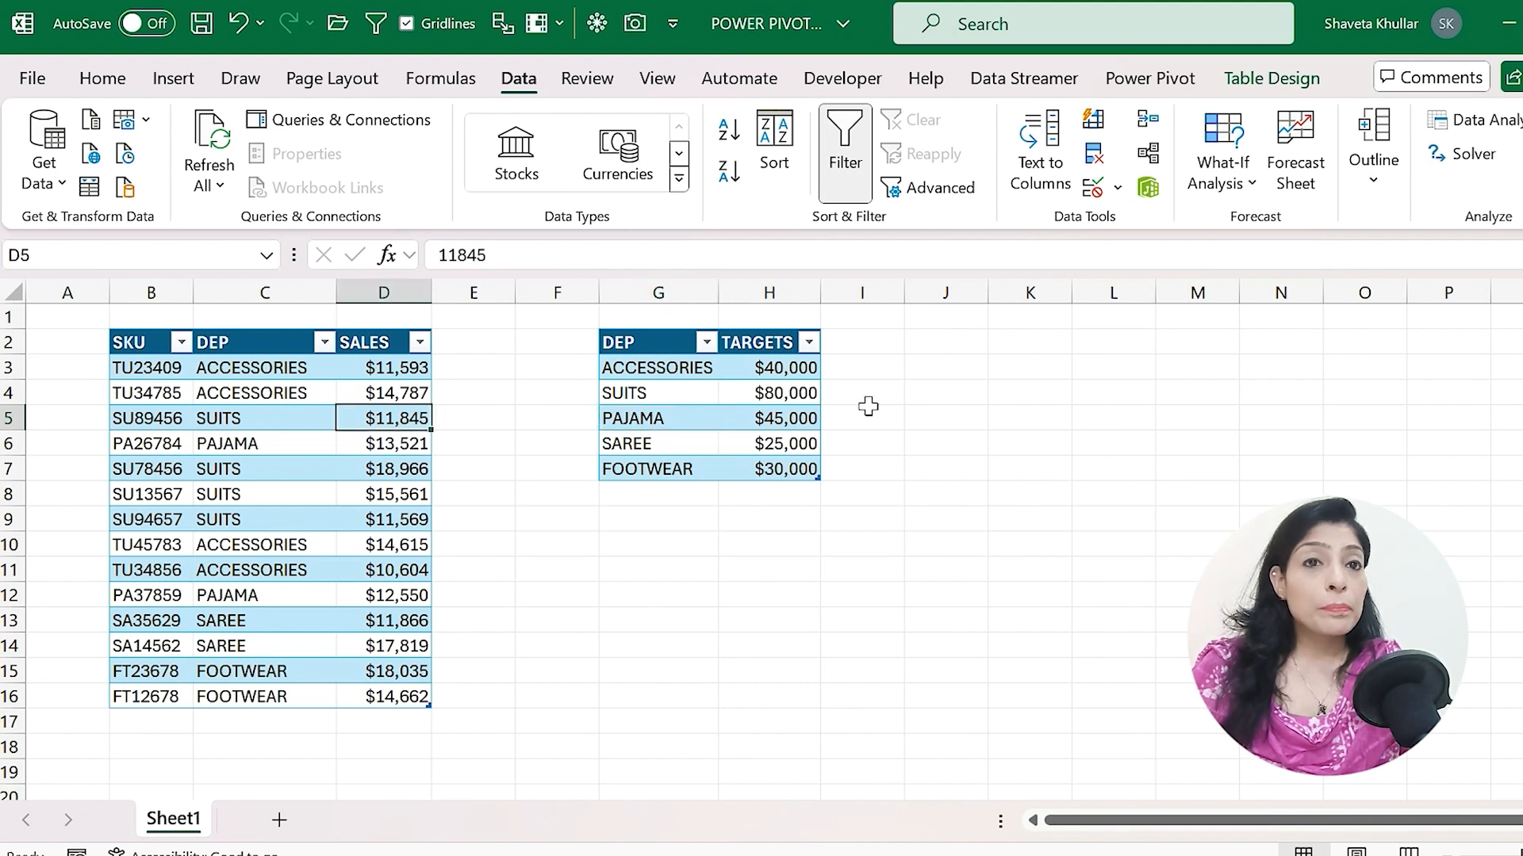
click(808, 403)
click(1141, 80)
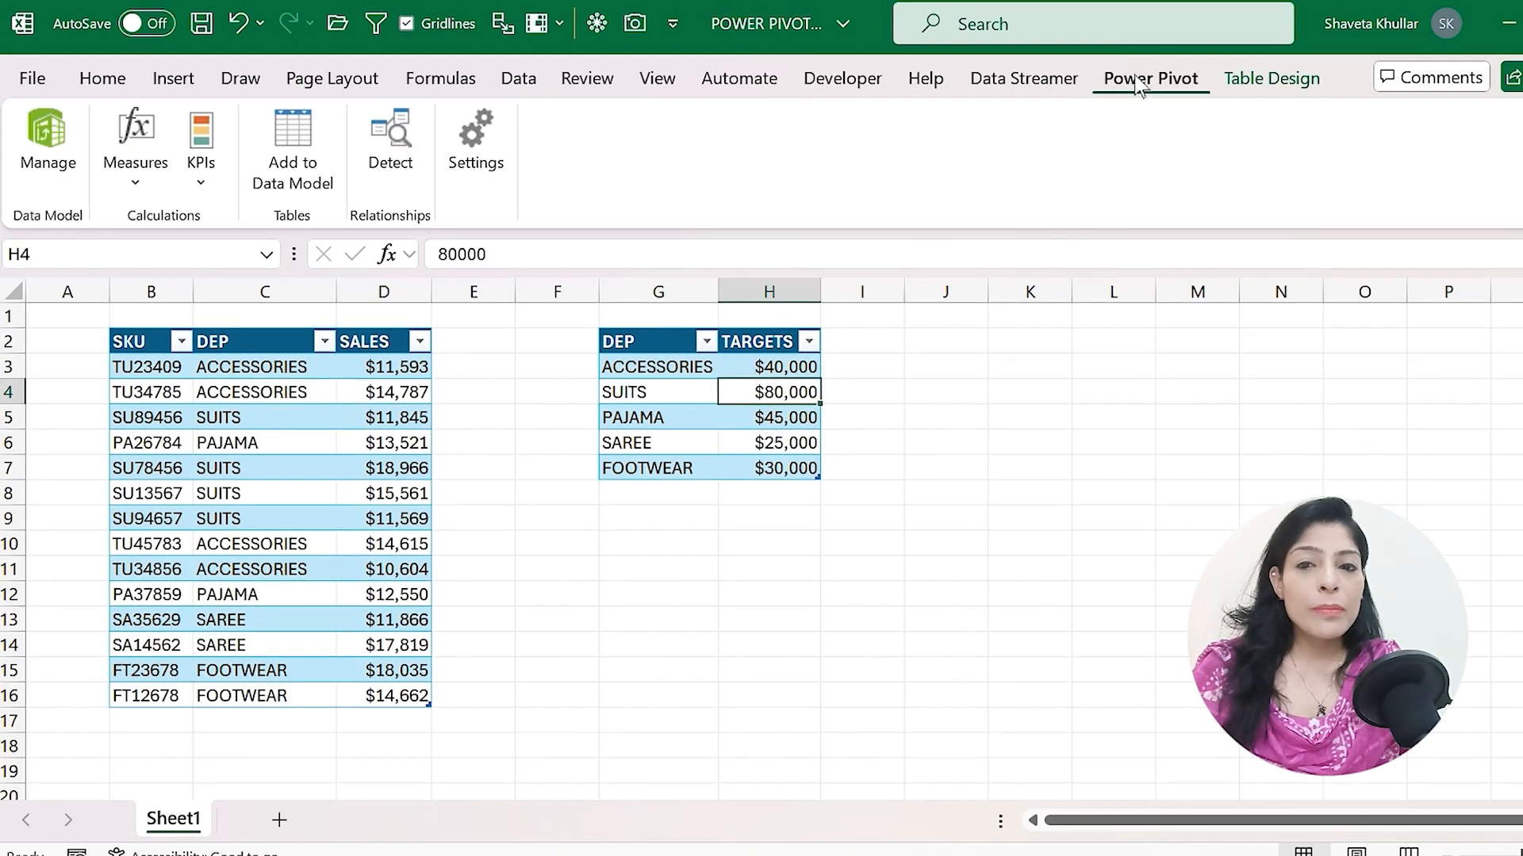
click(298, 157)
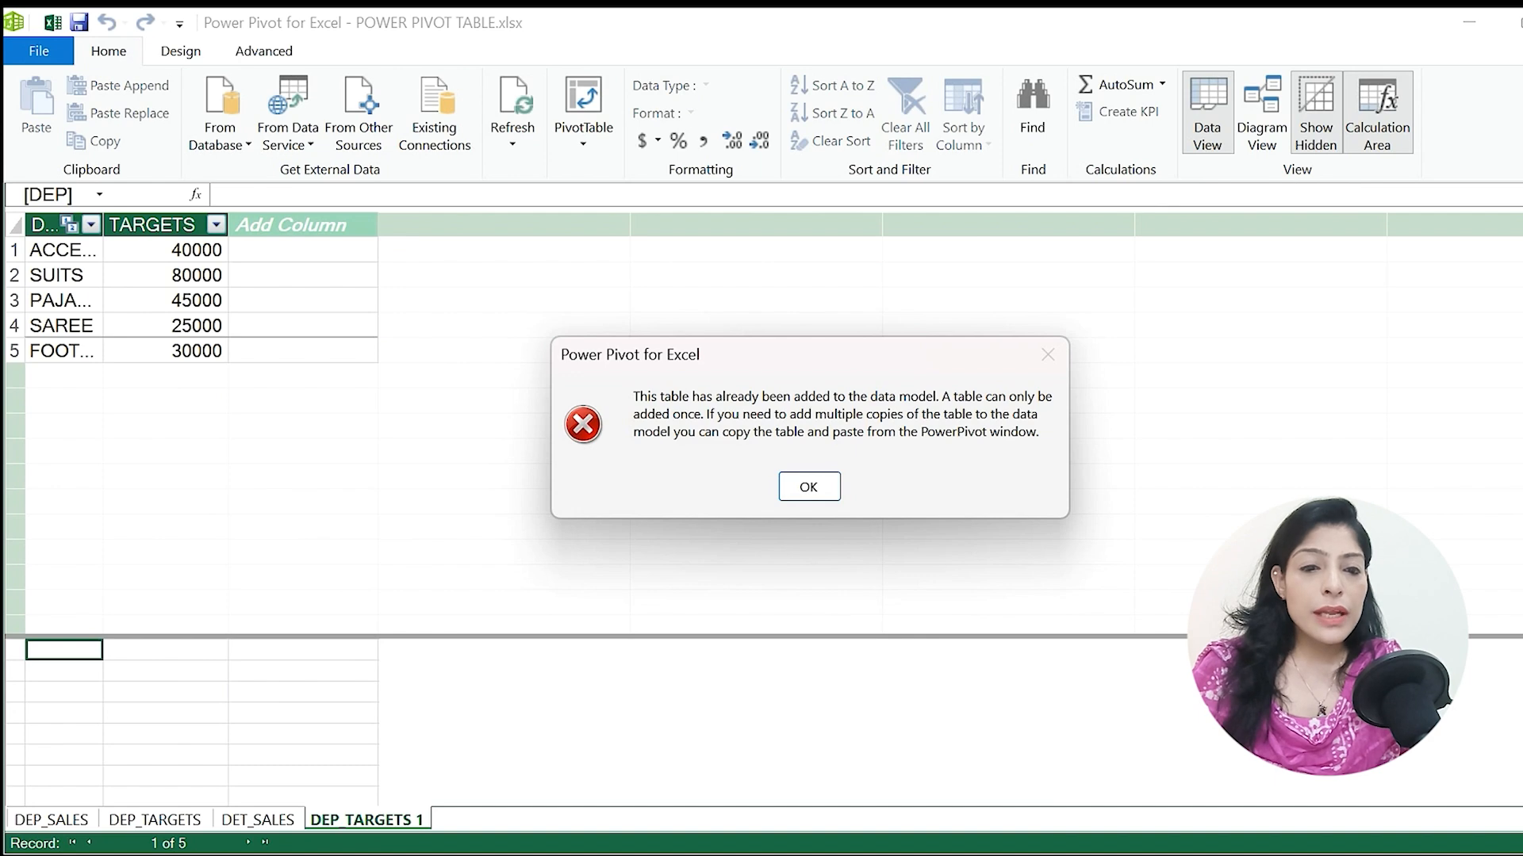
click(808, 486)
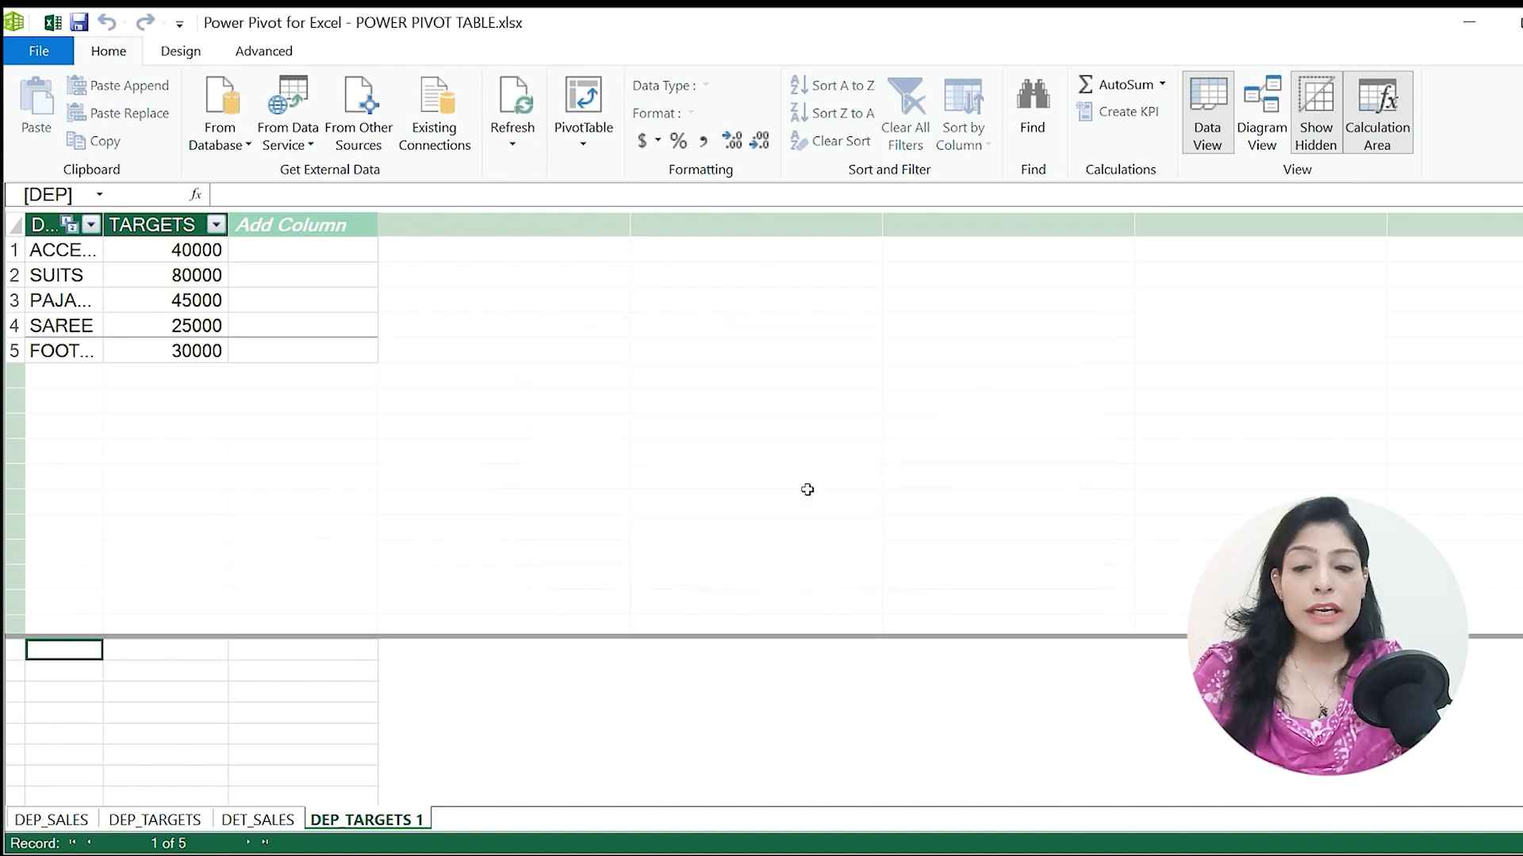
Review the DET_SALES and DEP_TARGETS 1 tables in the data model and inspect their relationship in diagram view.
click(258, 820)
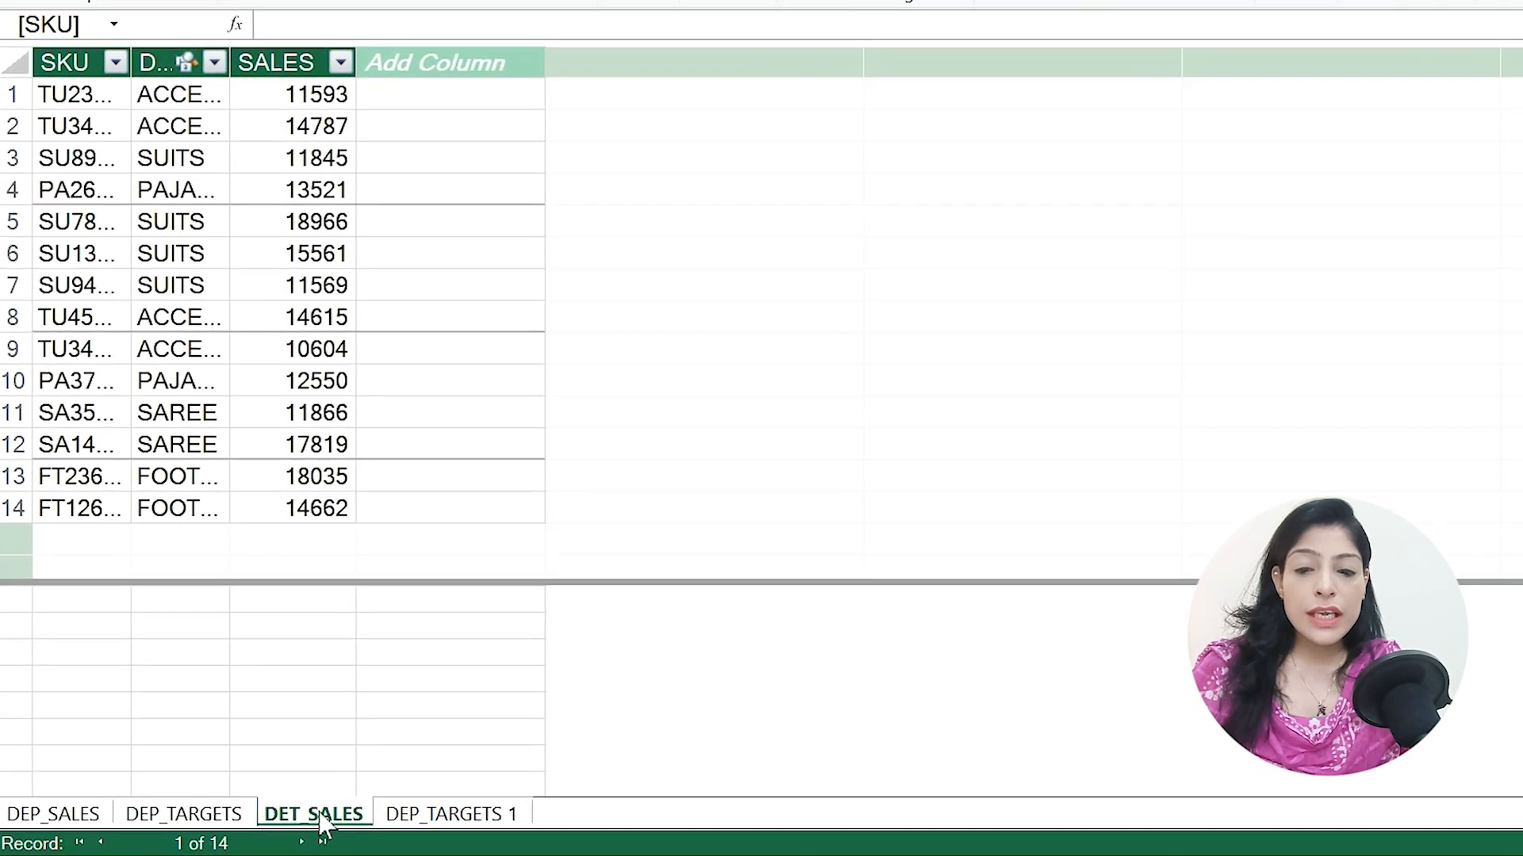
click(460, 814)
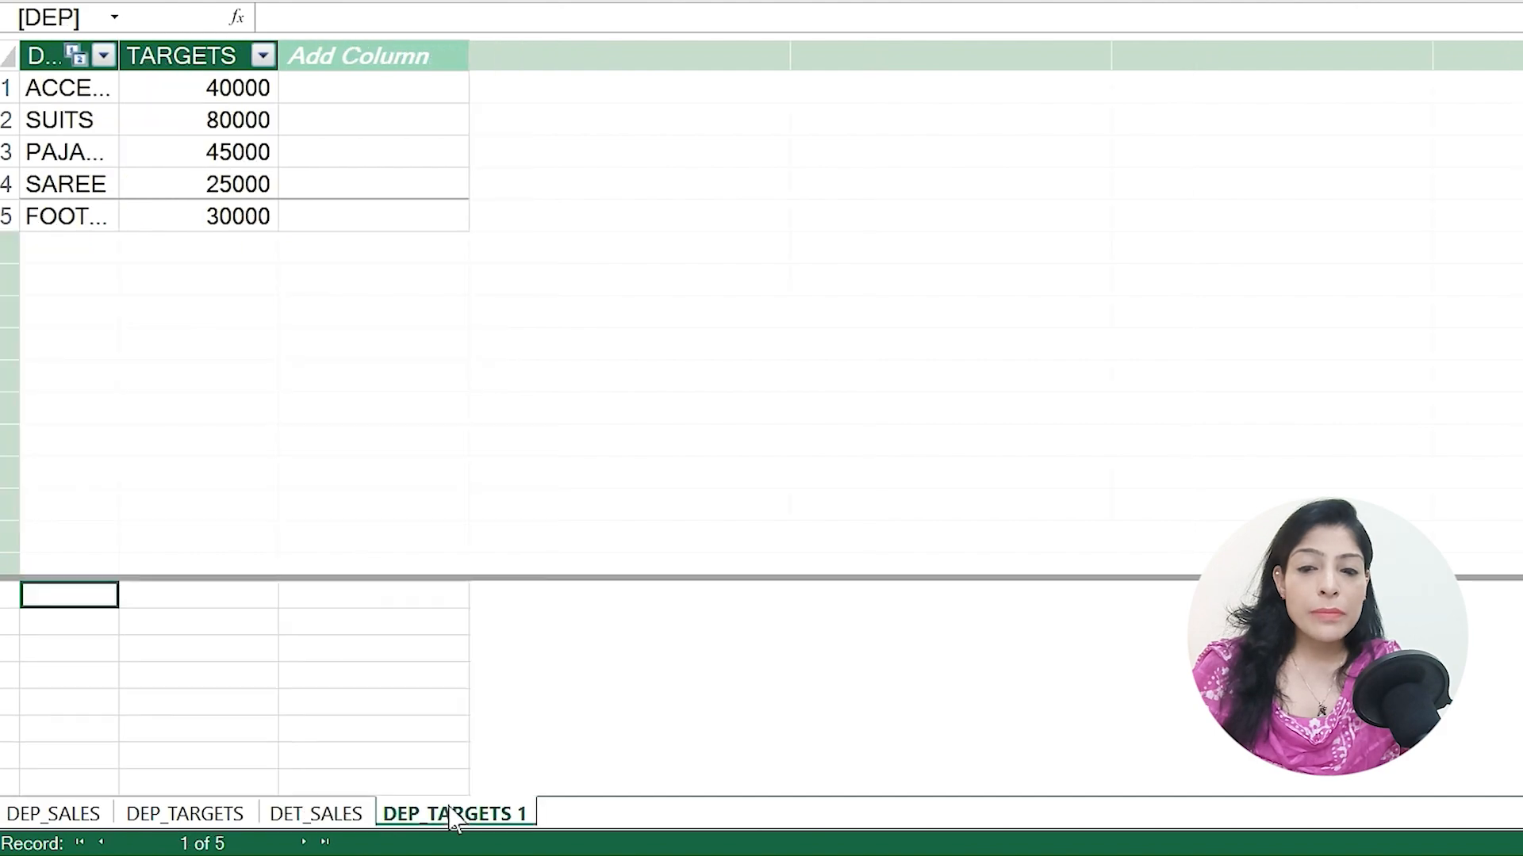
click(315, 816)
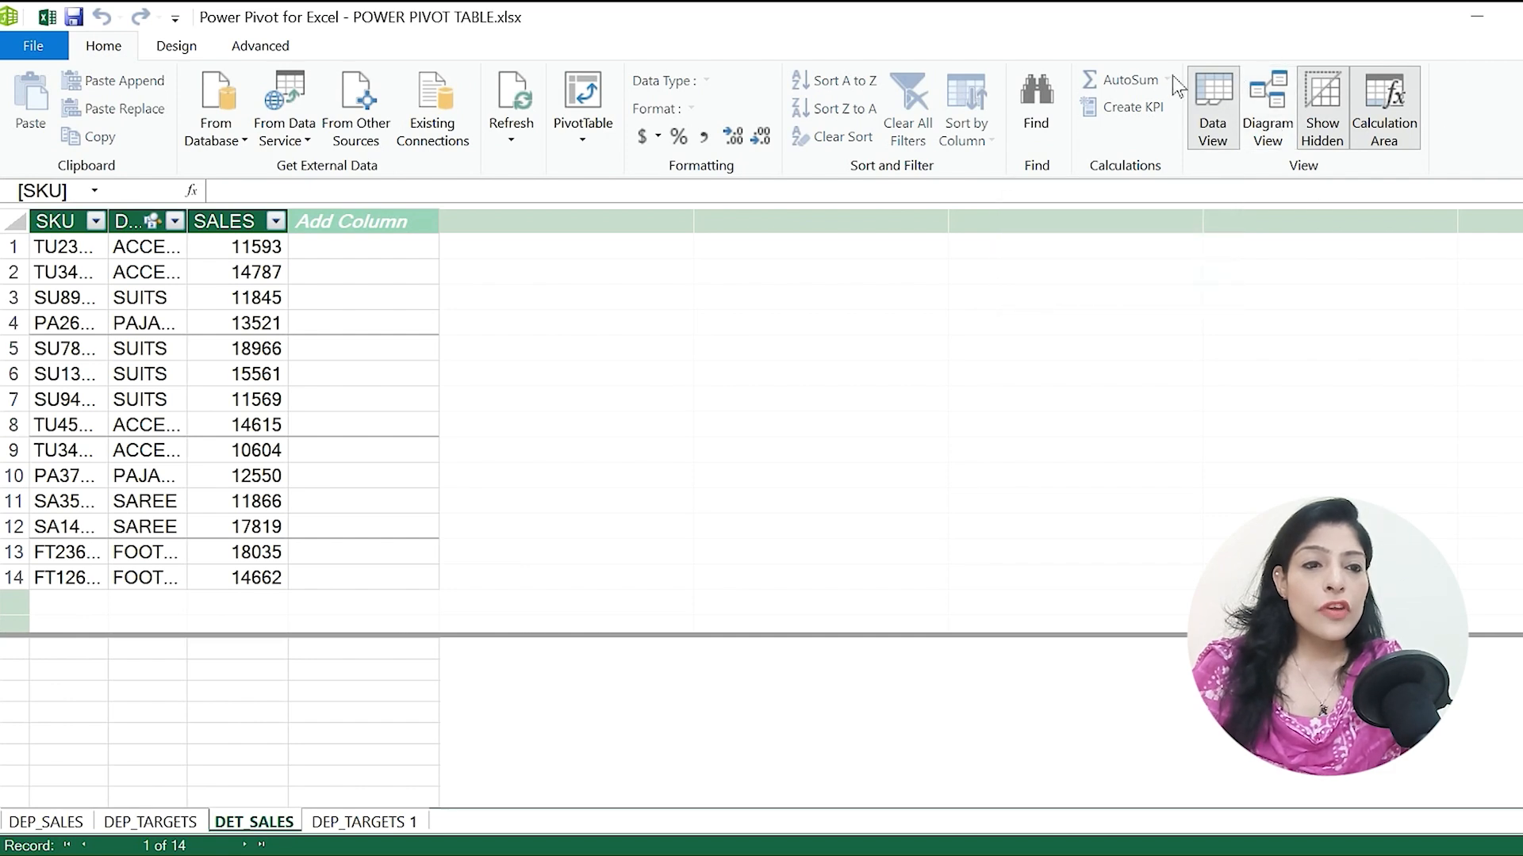
click(1267, 94)
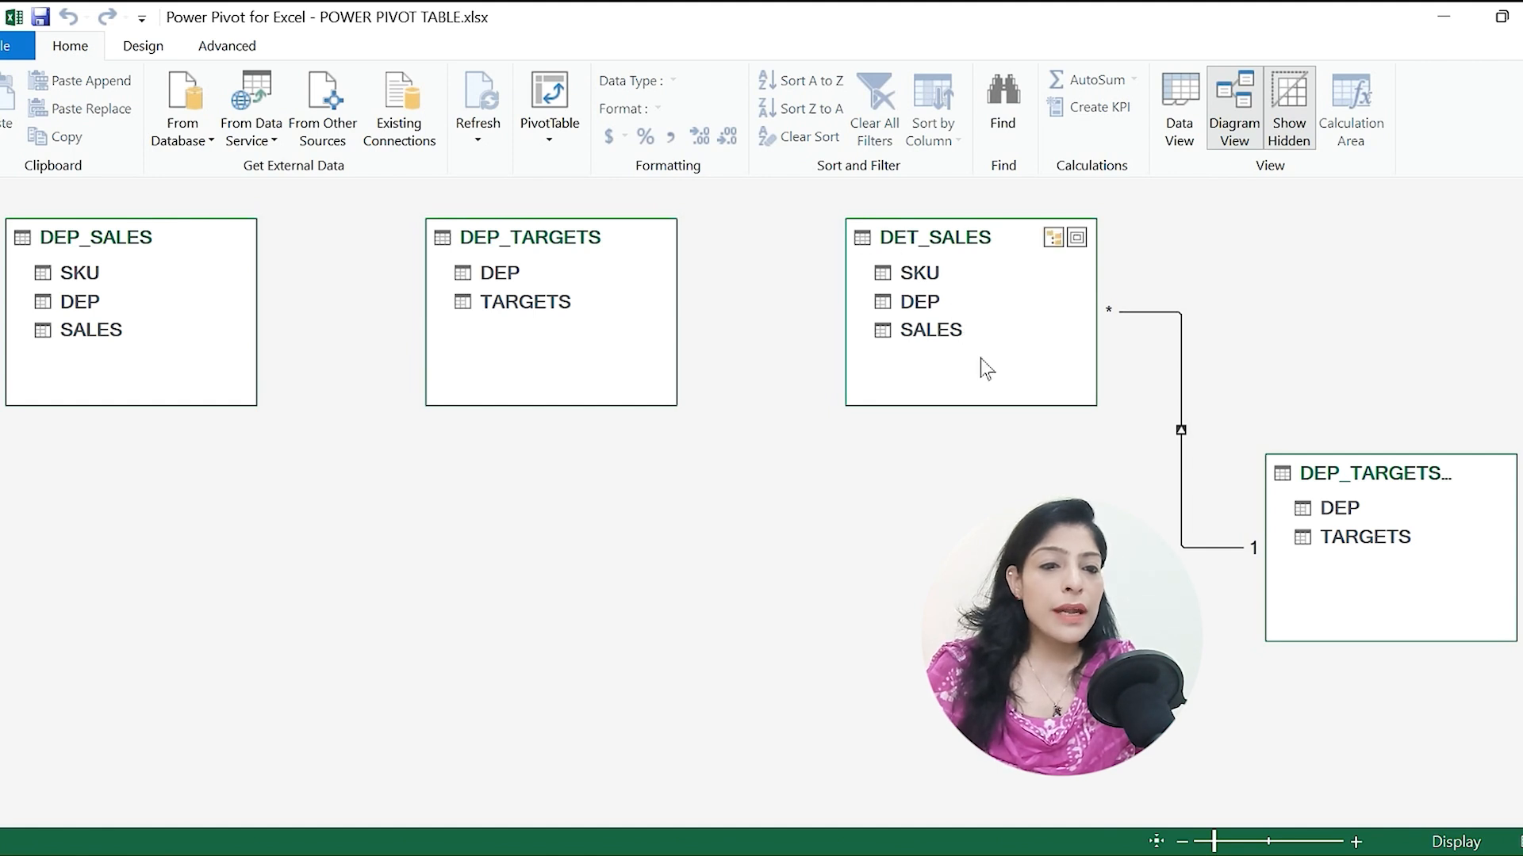
click(1190, 430)
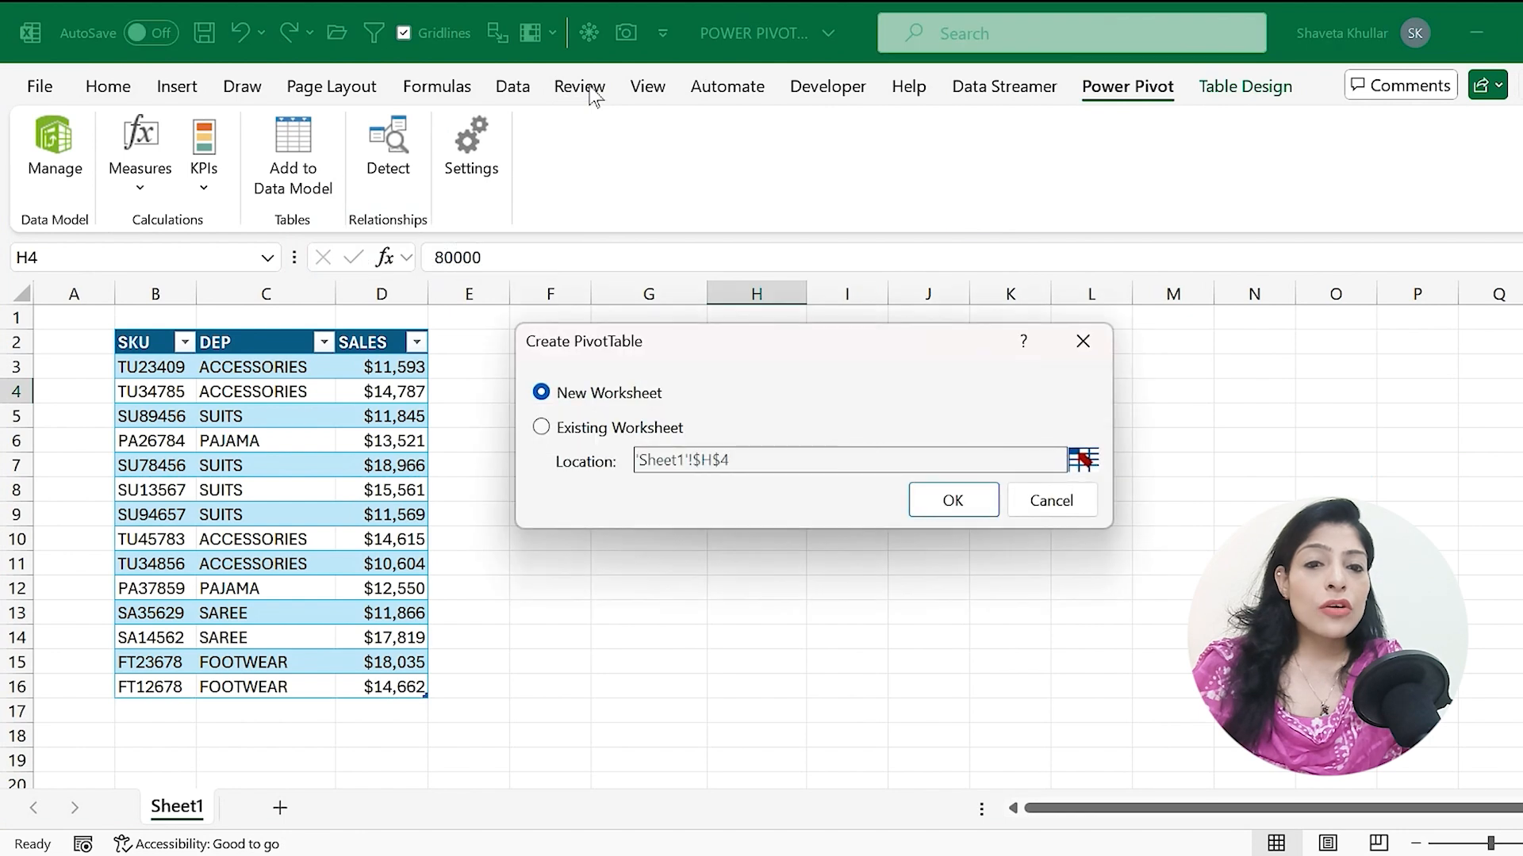
Create a PivotTable from the data model on the existing worksheet at cell M1 of Sheet1.
drag(749, 359, 619, 256)
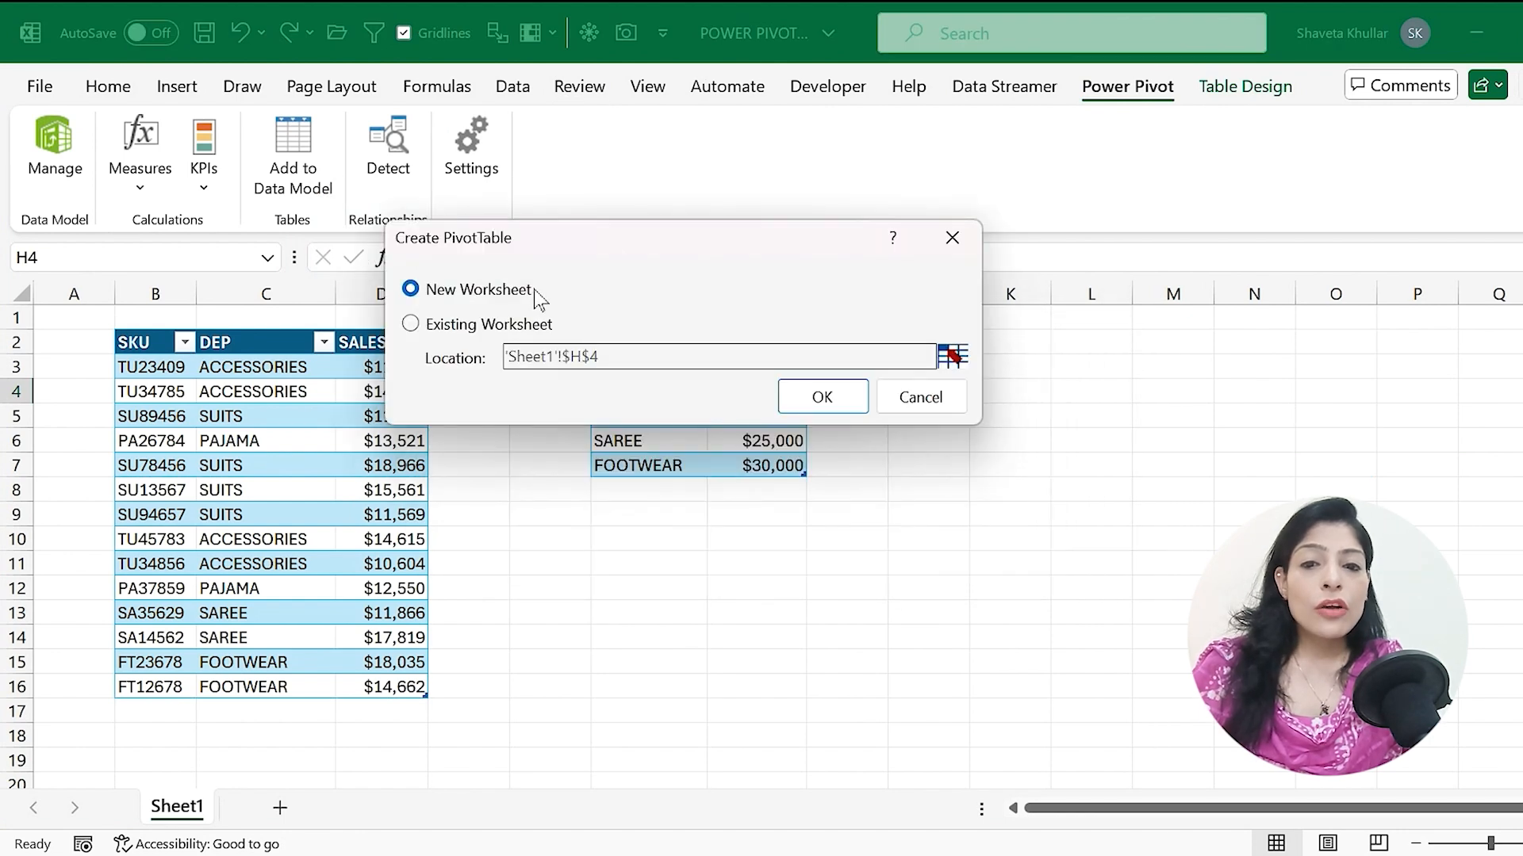
click(411, 325)
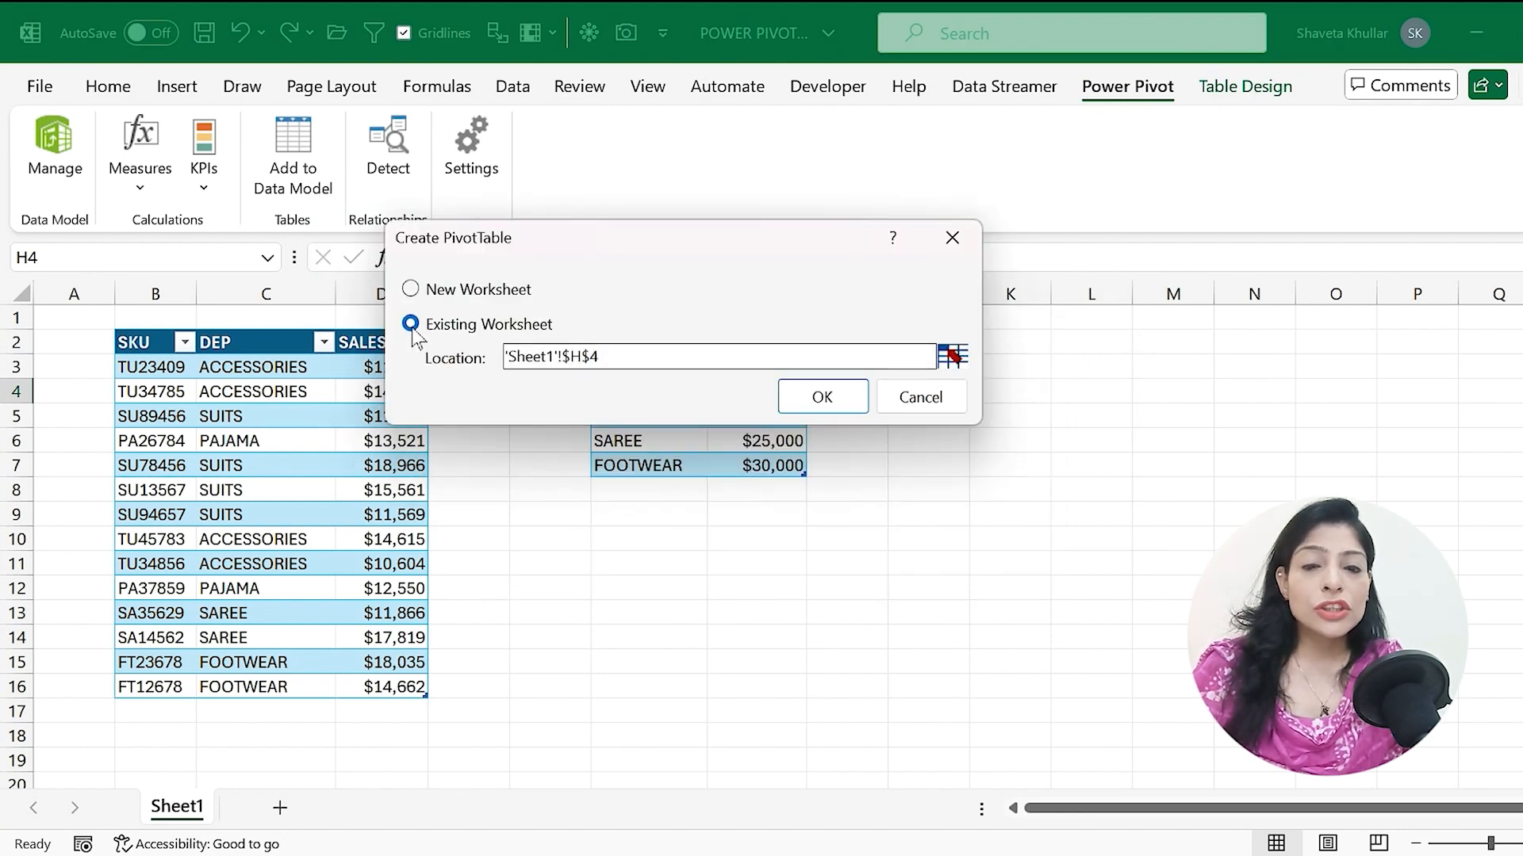
drag(626, 249, 320, 146)
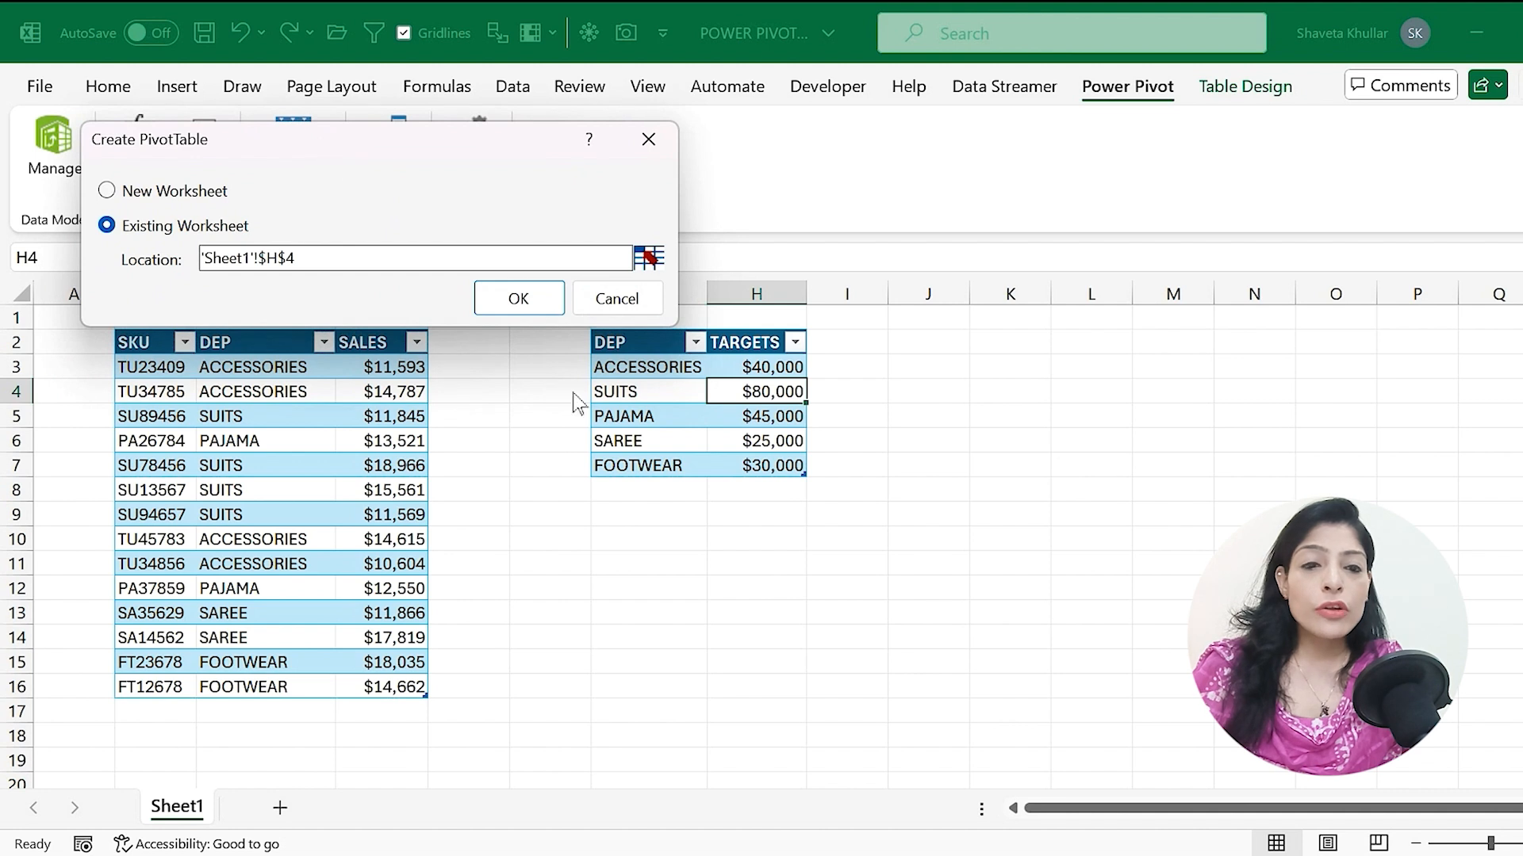
click(648, 258)
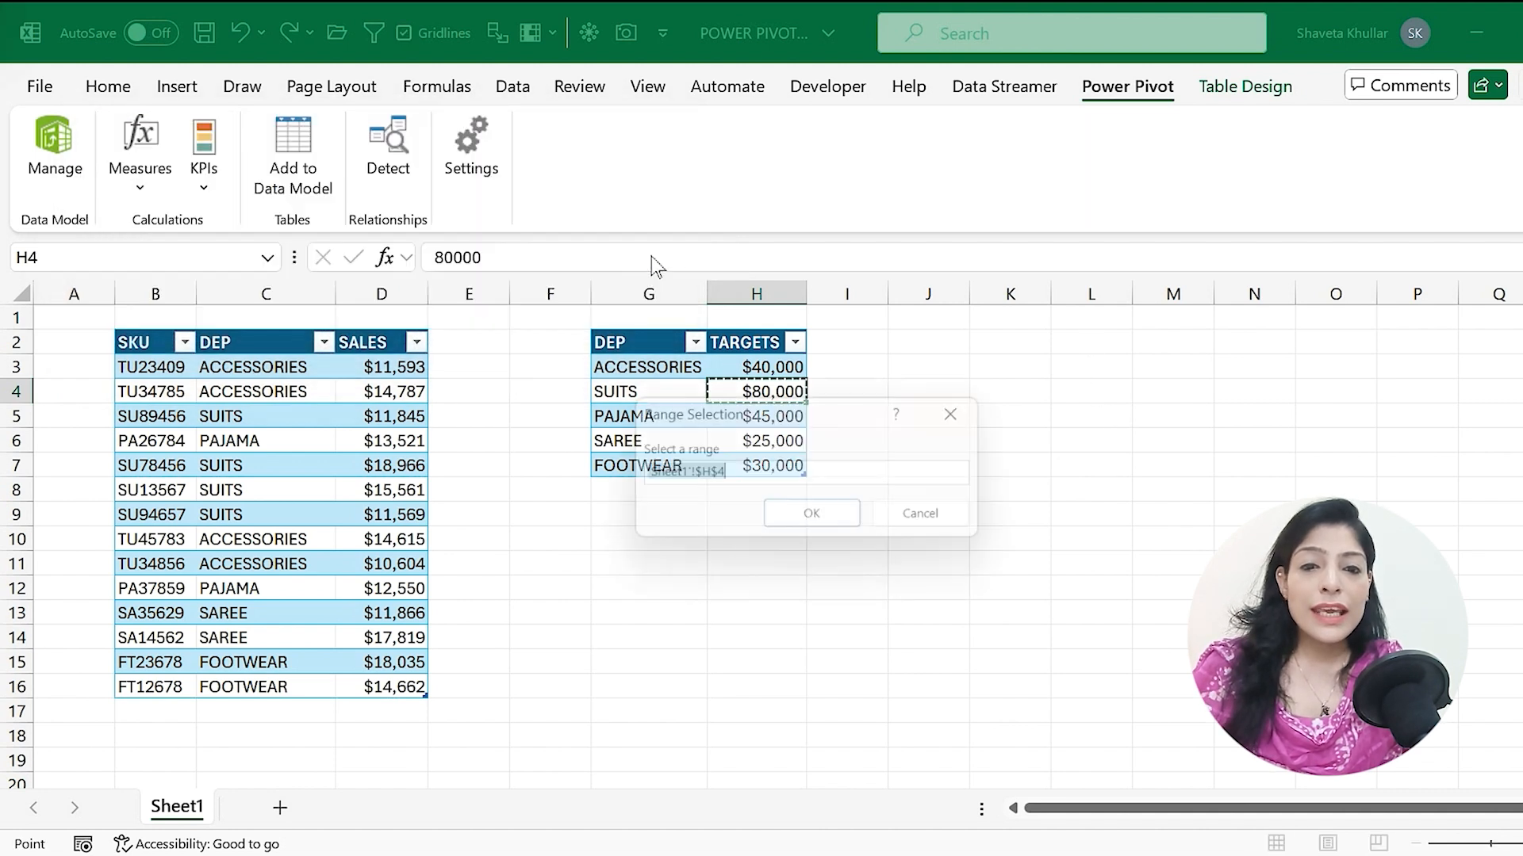
click(1205, 316)
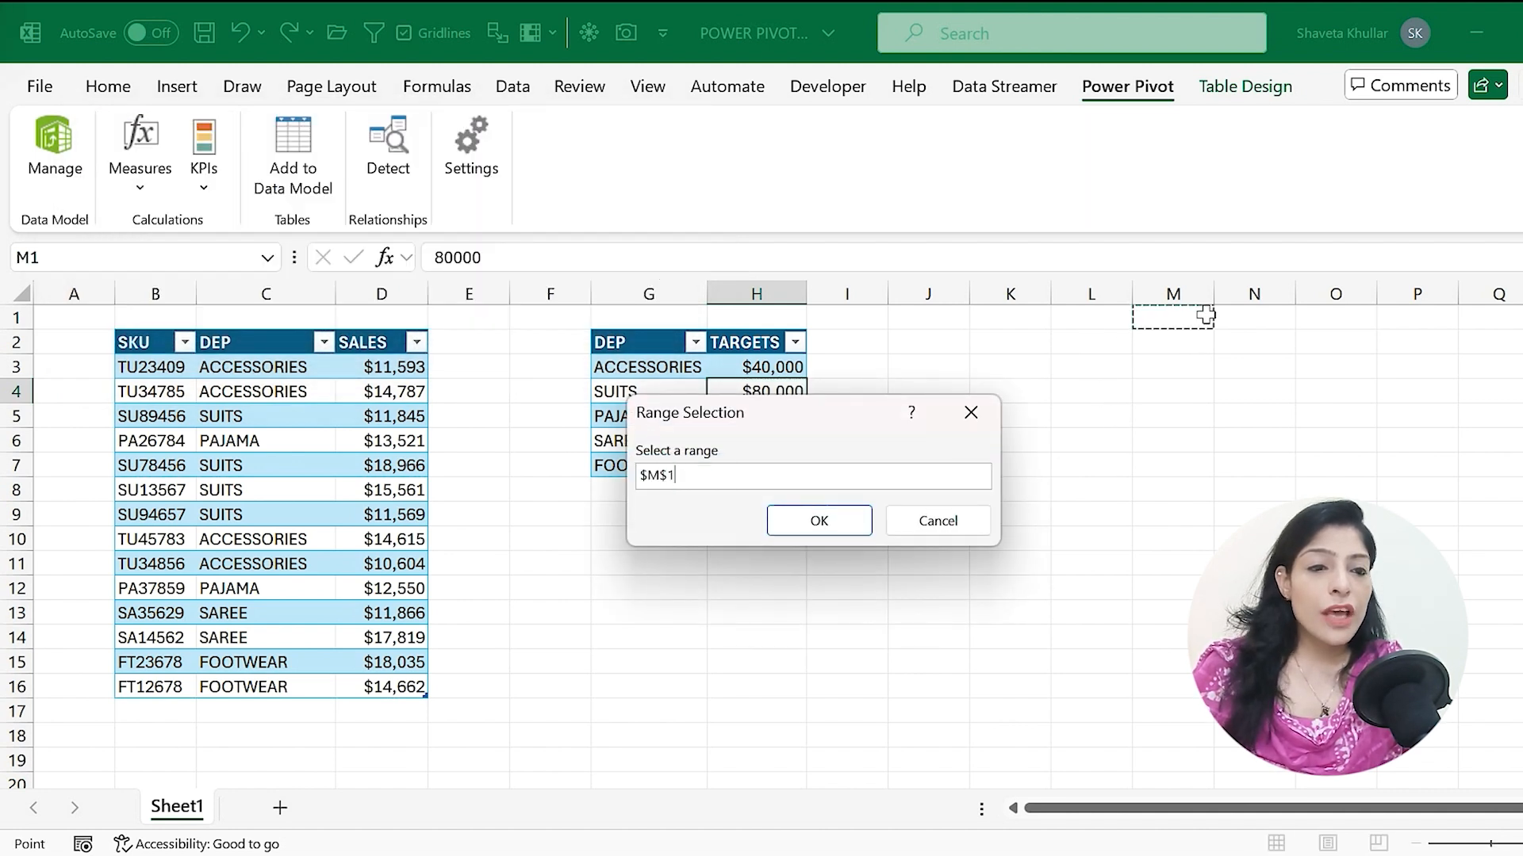
drag(796, 414, 639, 283)
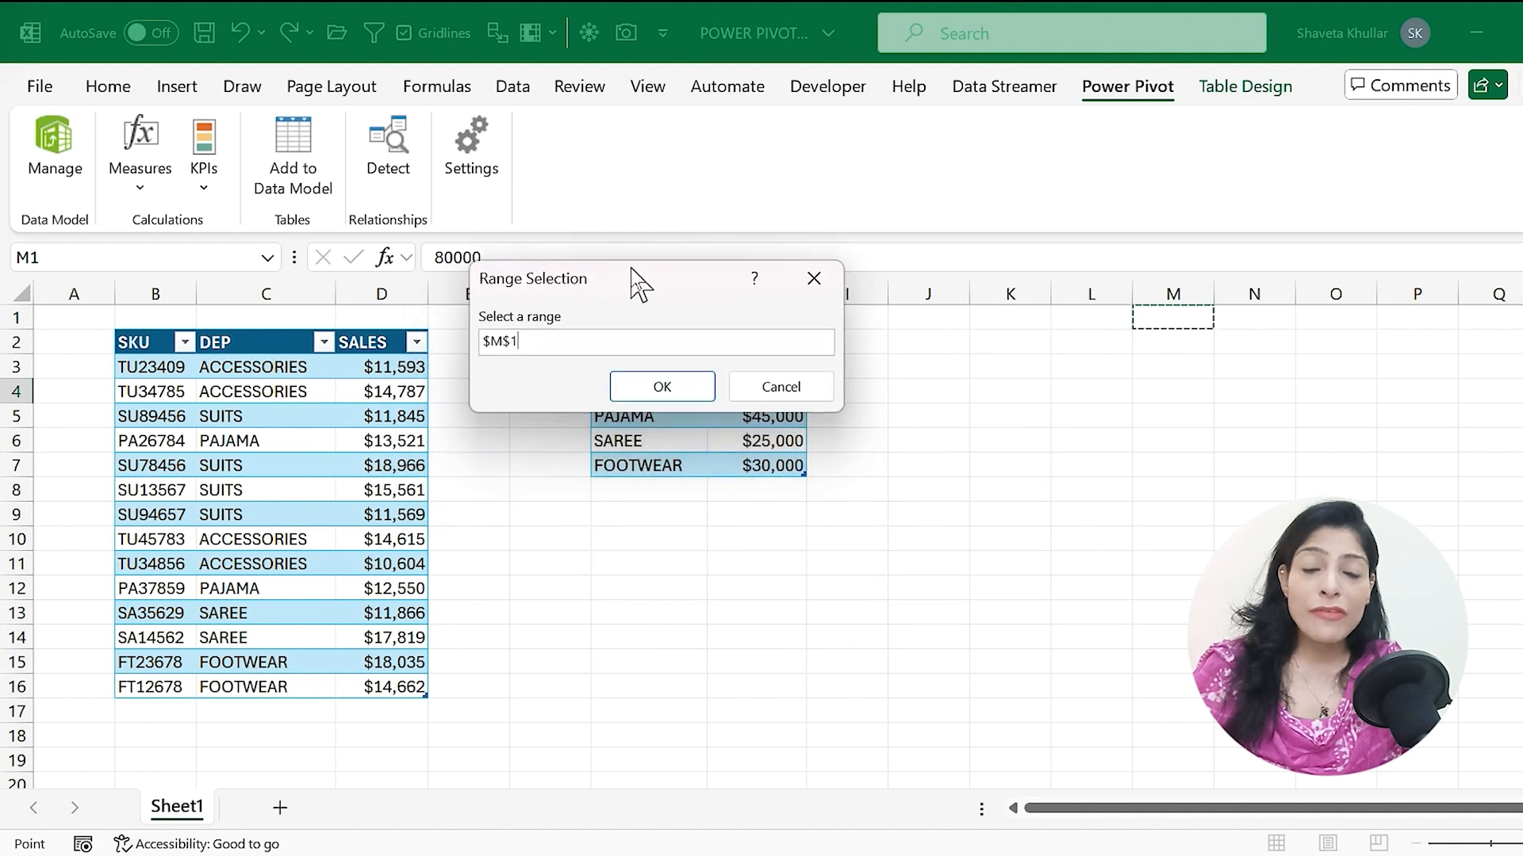
click(663, 388)
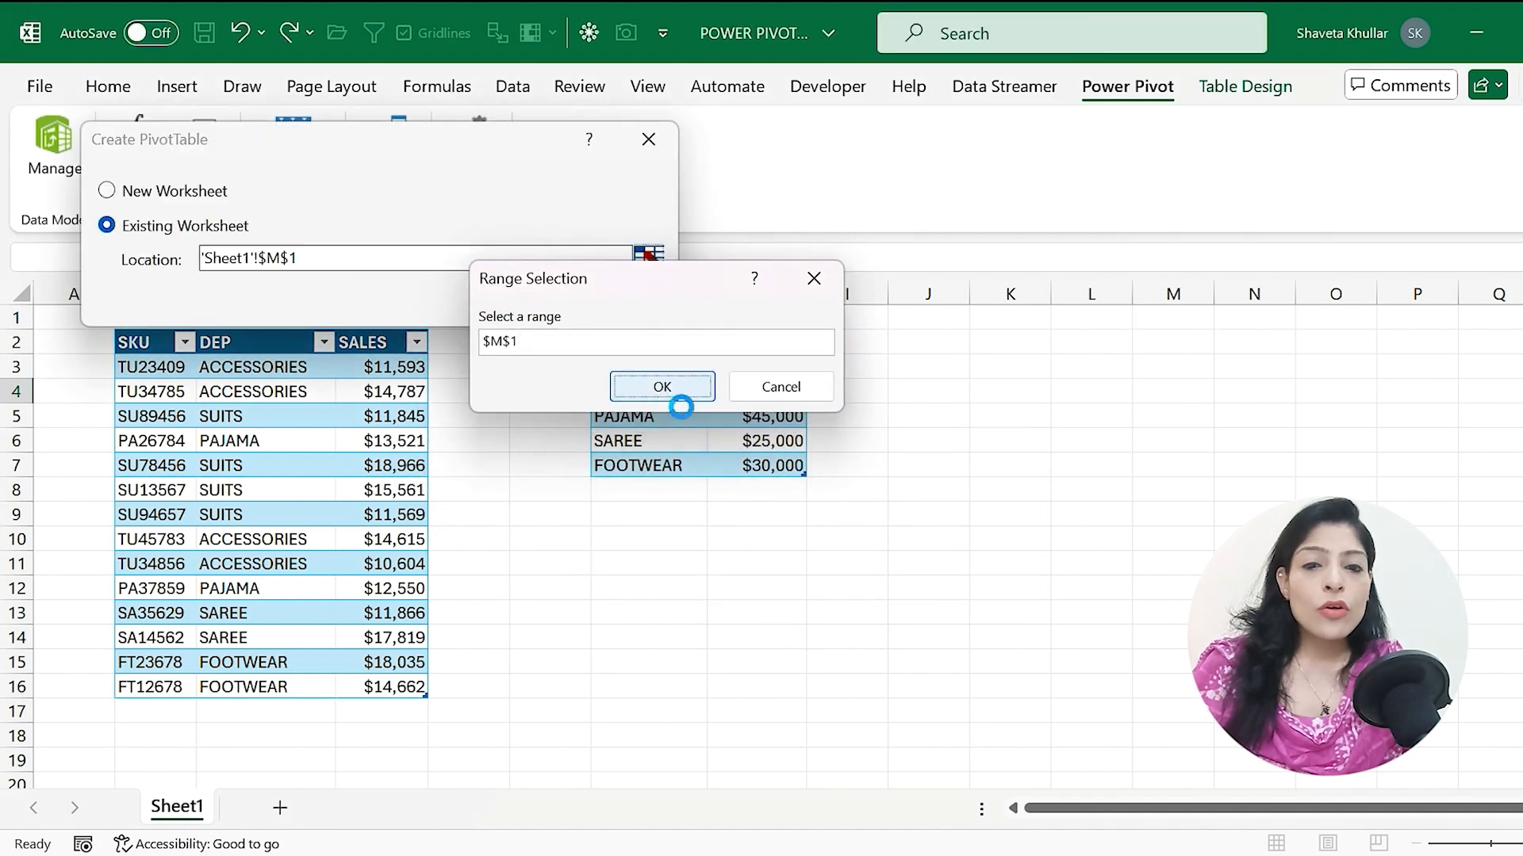
click(519, 299)
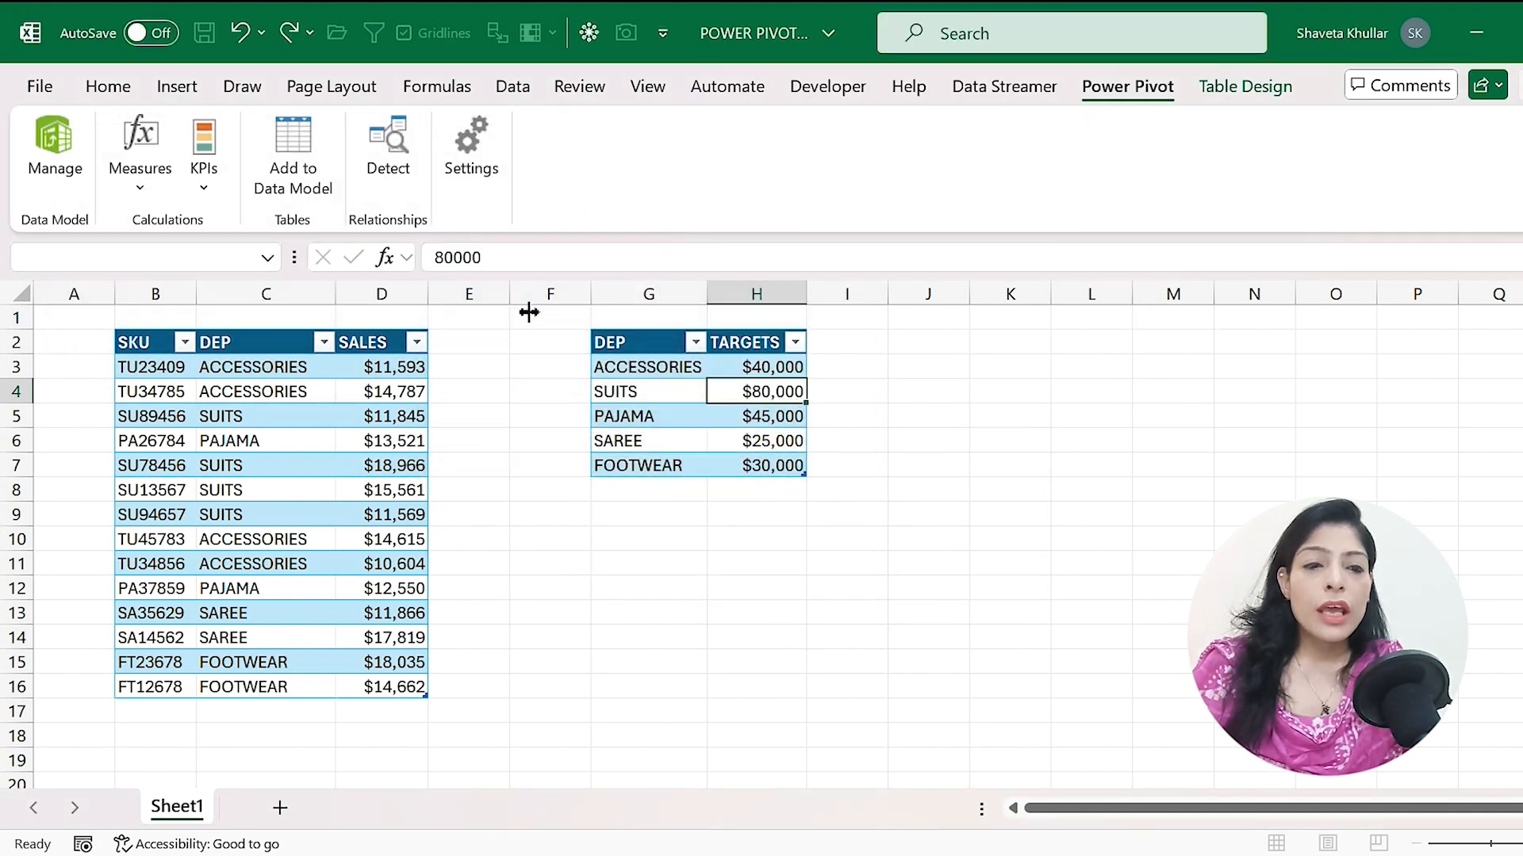
Show the new PivotTable's field list and place DEP from DEP_TARGETS 1 in Rows and TARGETS in Values.
click(1256, 394)
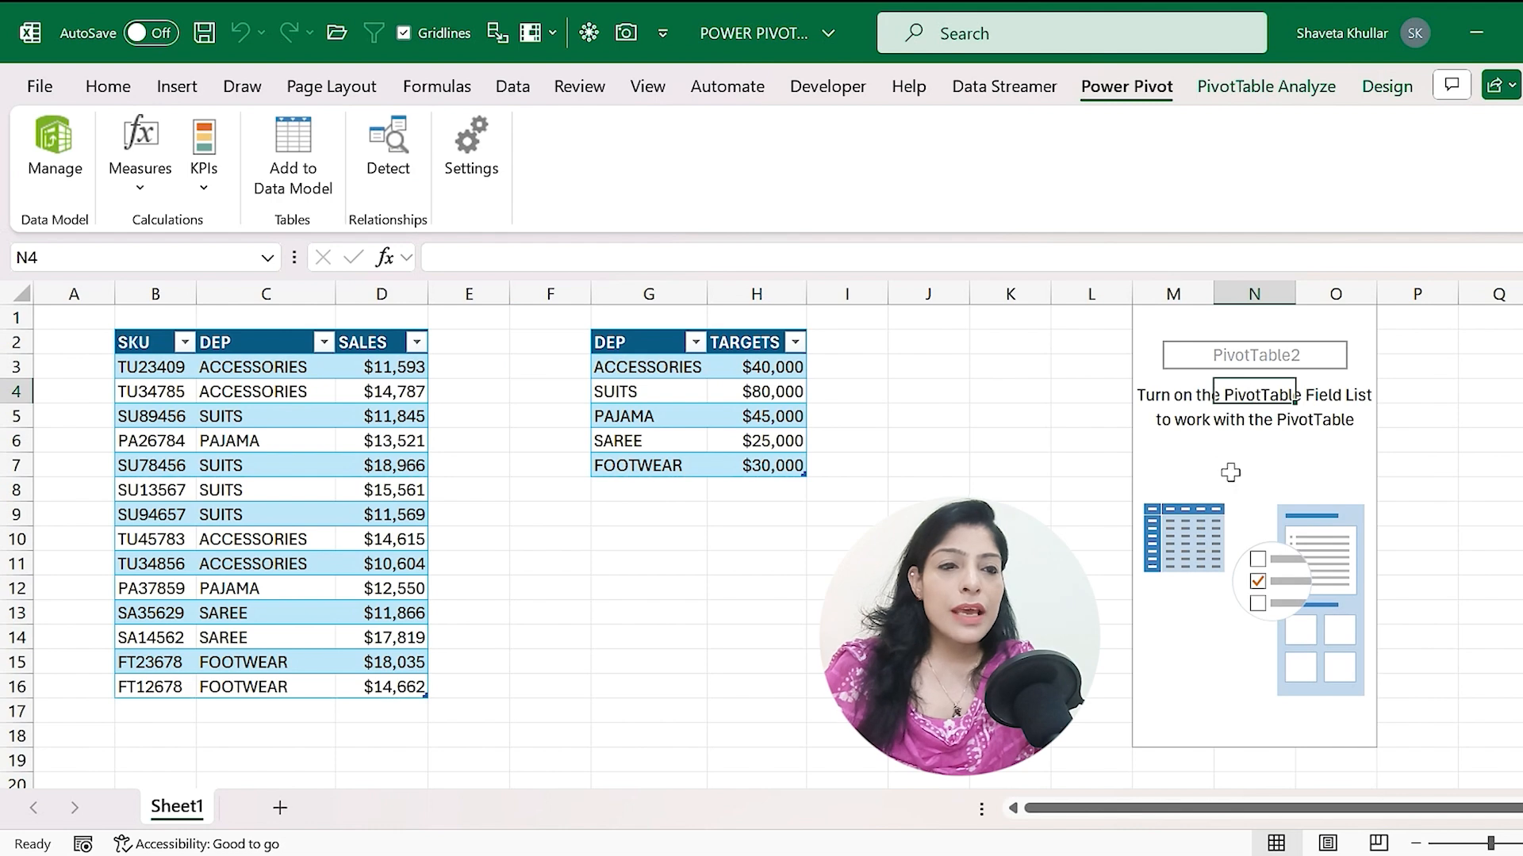
click(1267, 87)
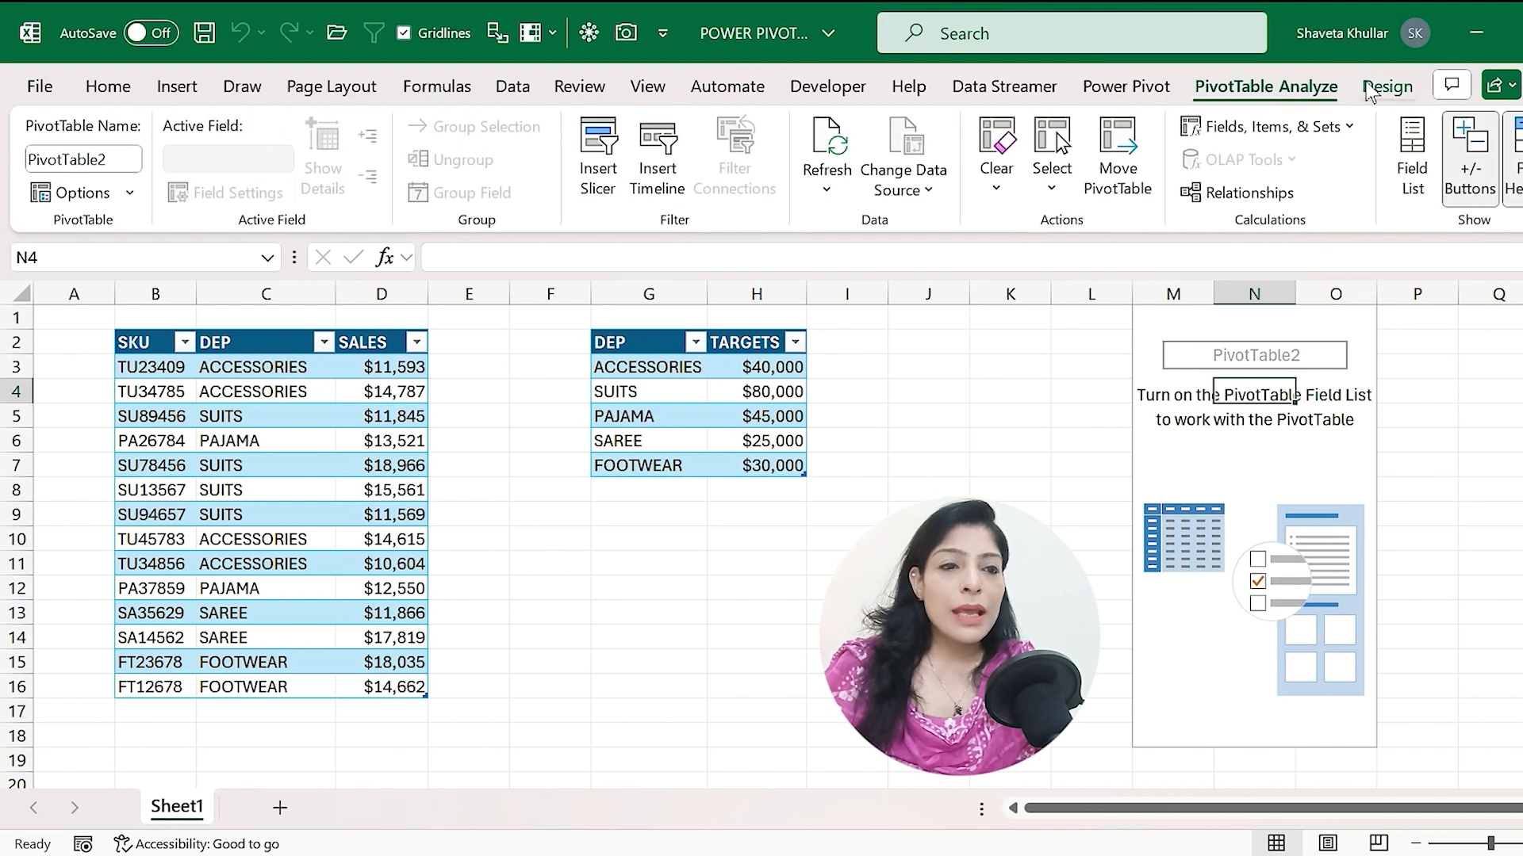
click(1411, 143)
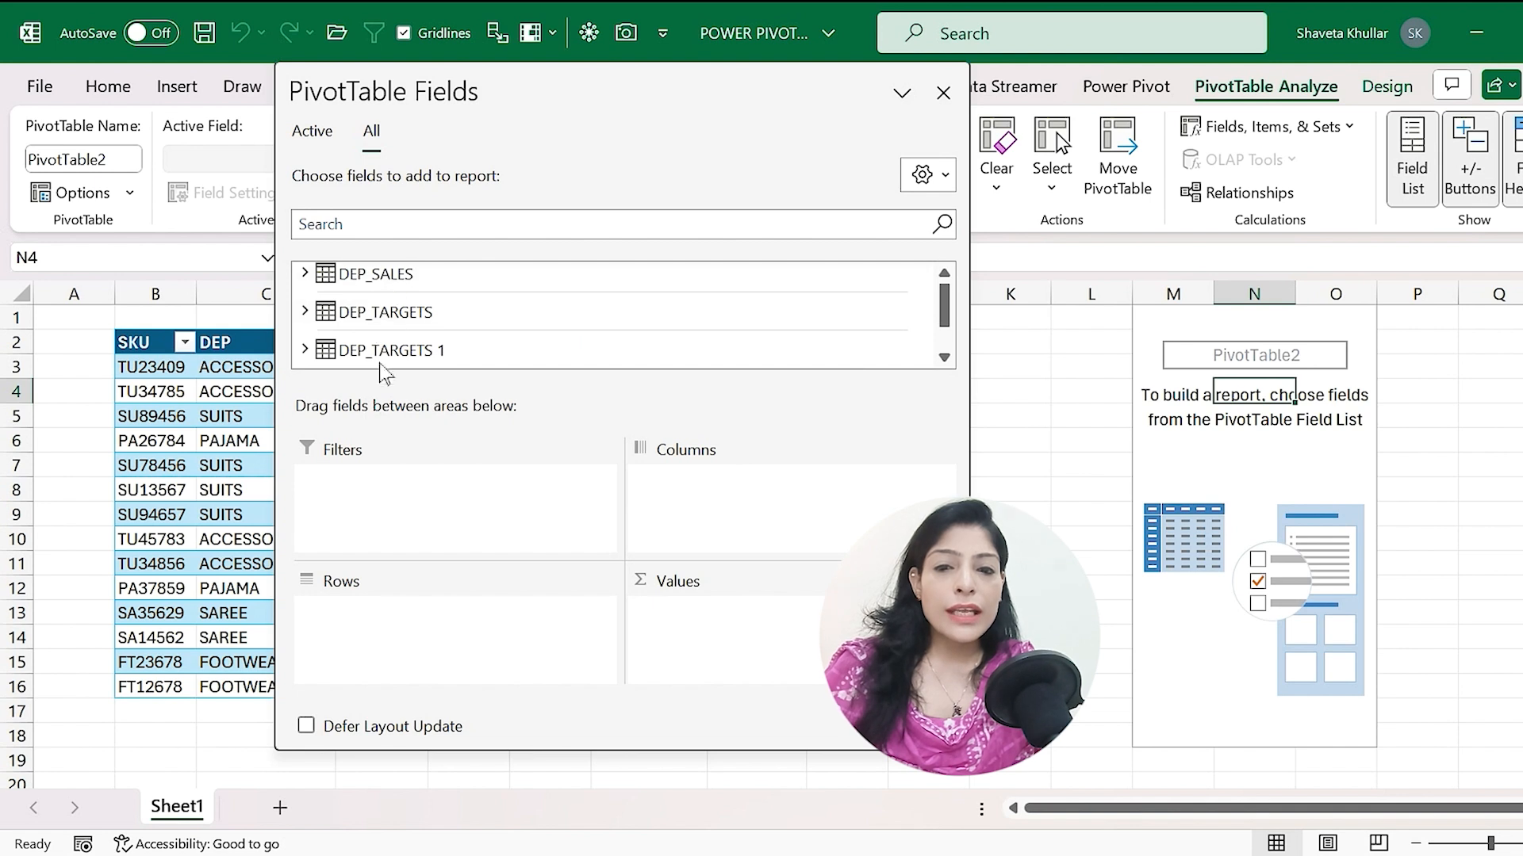
click(306, 351)
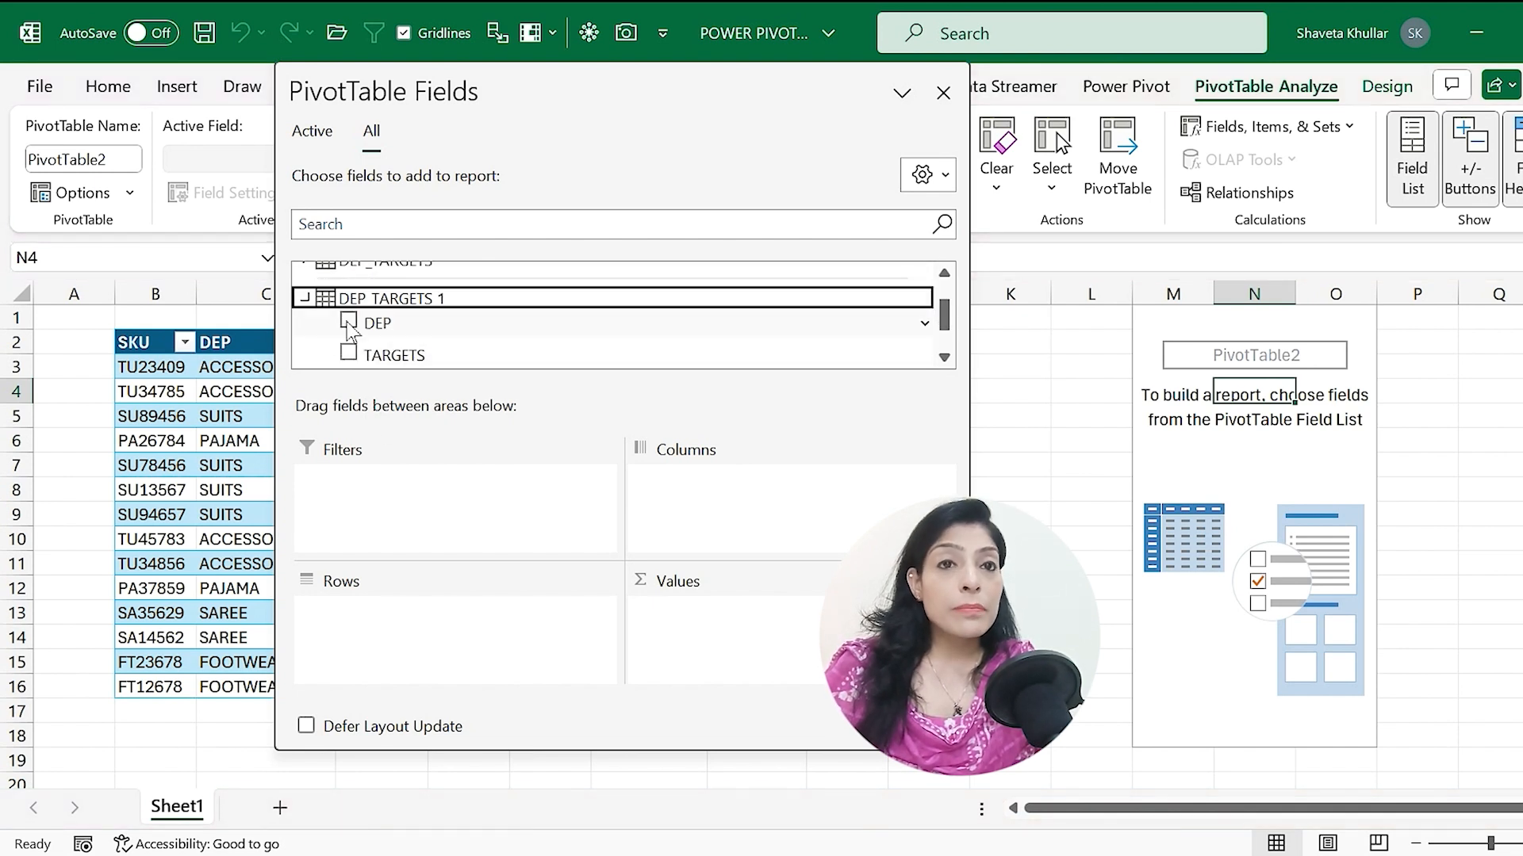
drag(349, 325, 363, 639)
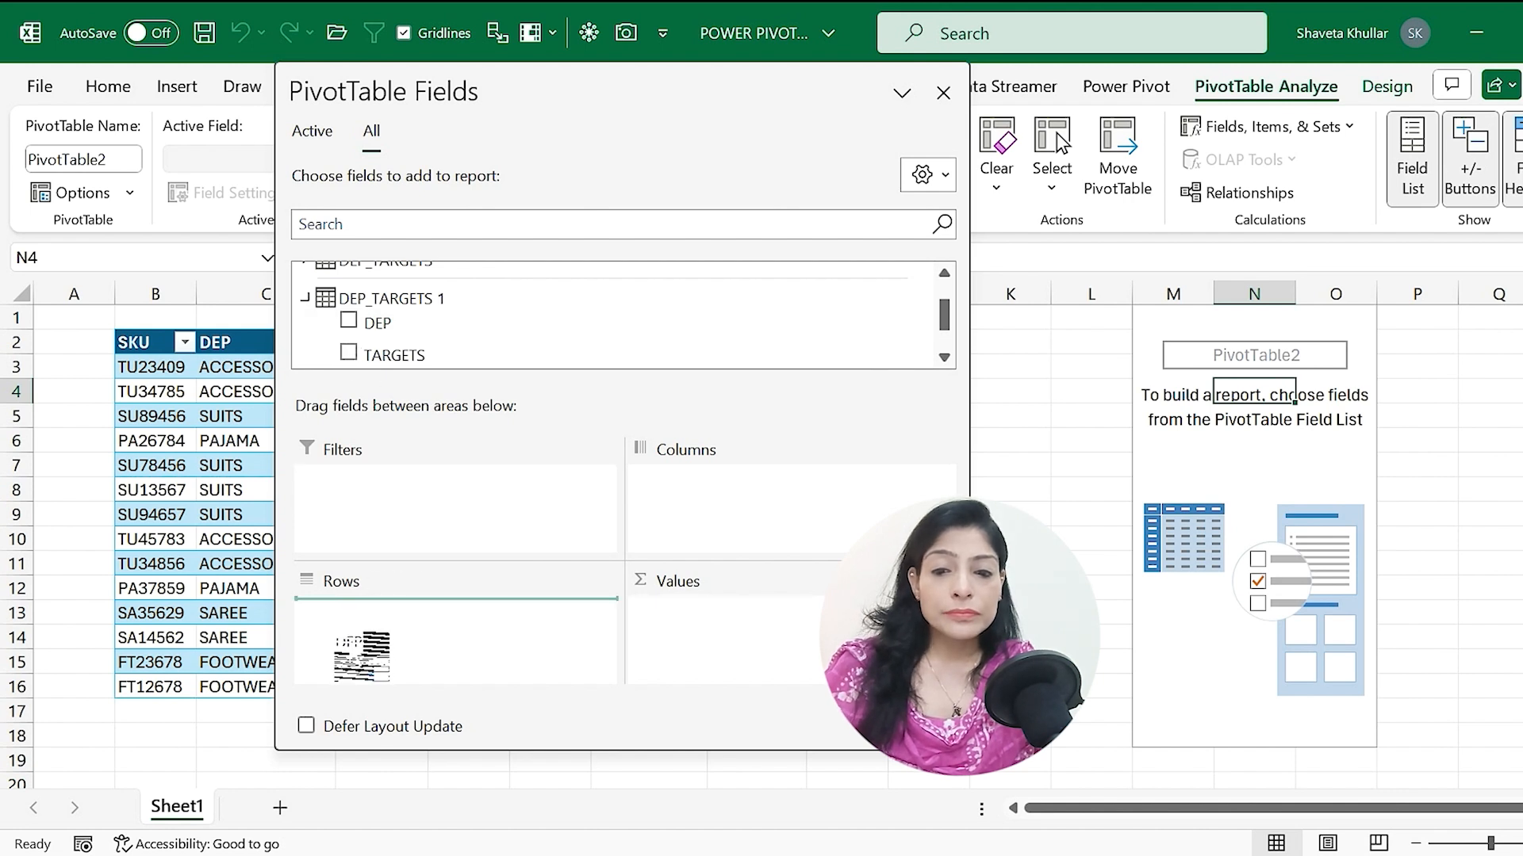
drag(363, 639, 352, 648)
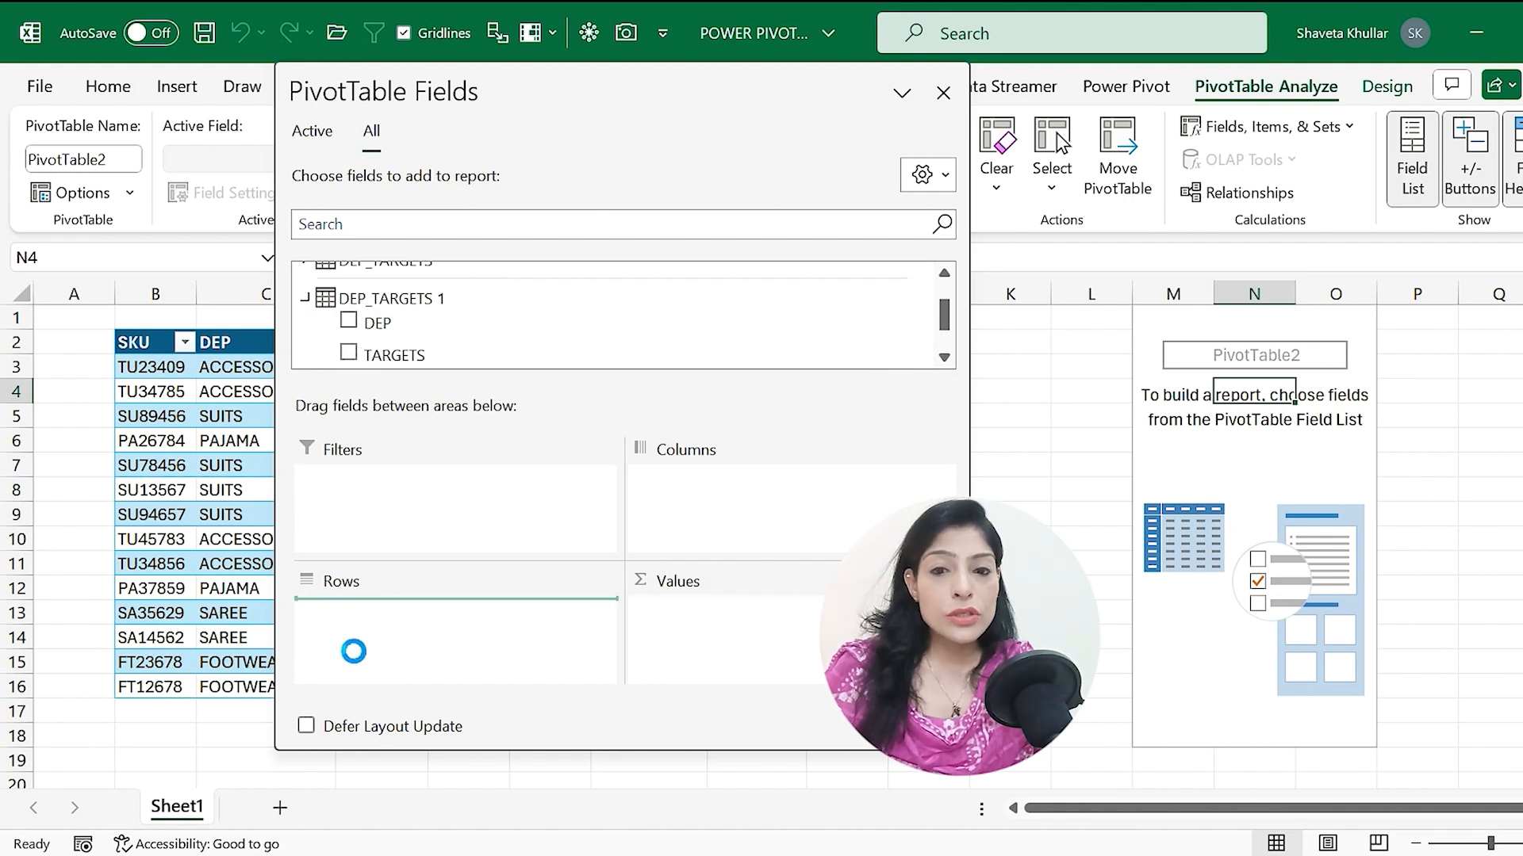
drag(350, 356, 716, 636)
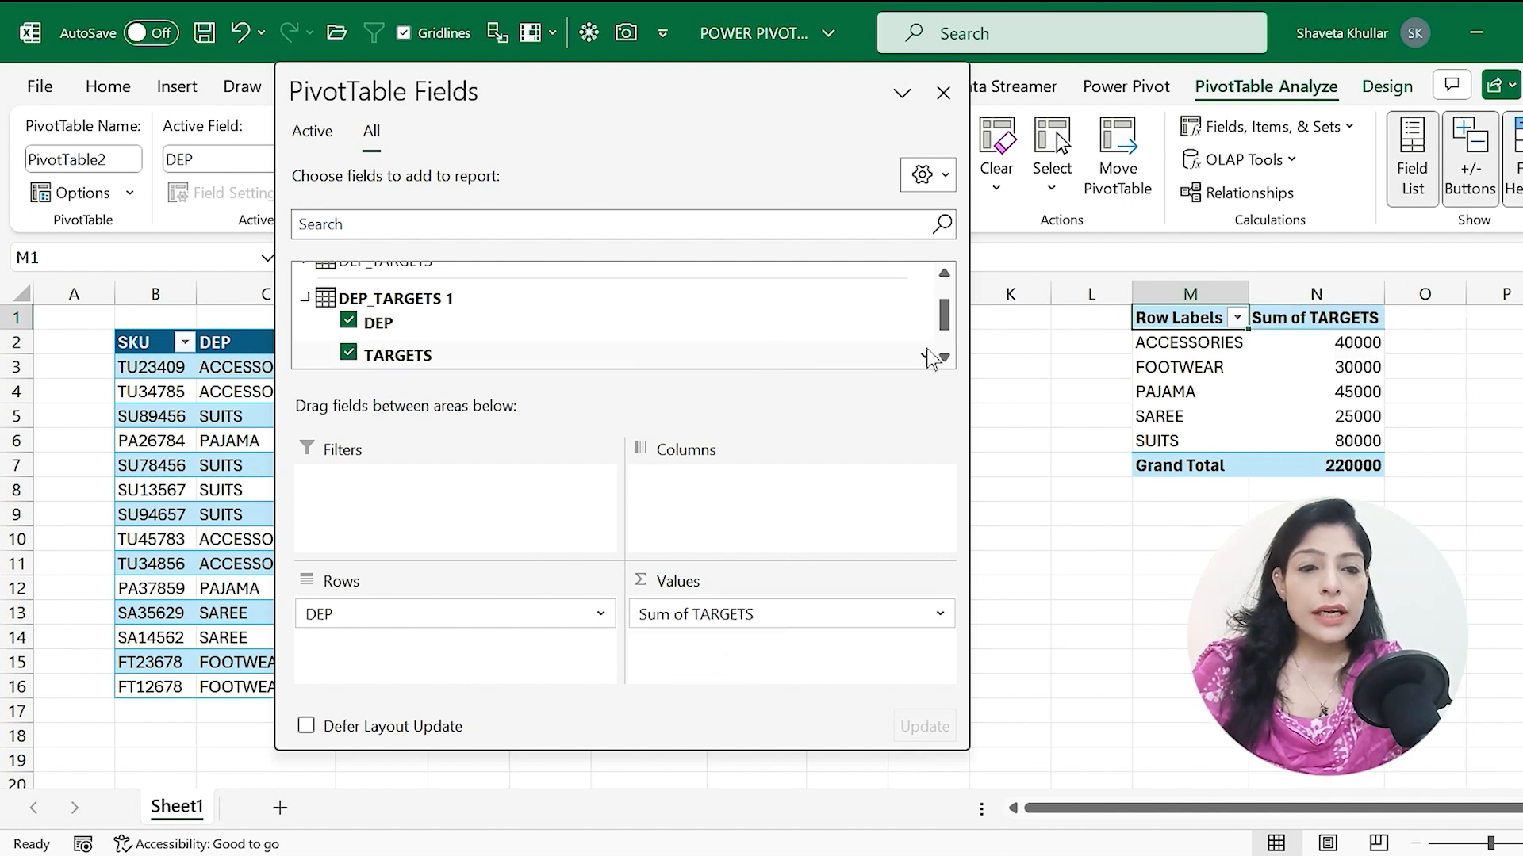
Add the SALES field from the DET_SALES table to the PivotTable's Values.
drag(944, 316, 945, 329)
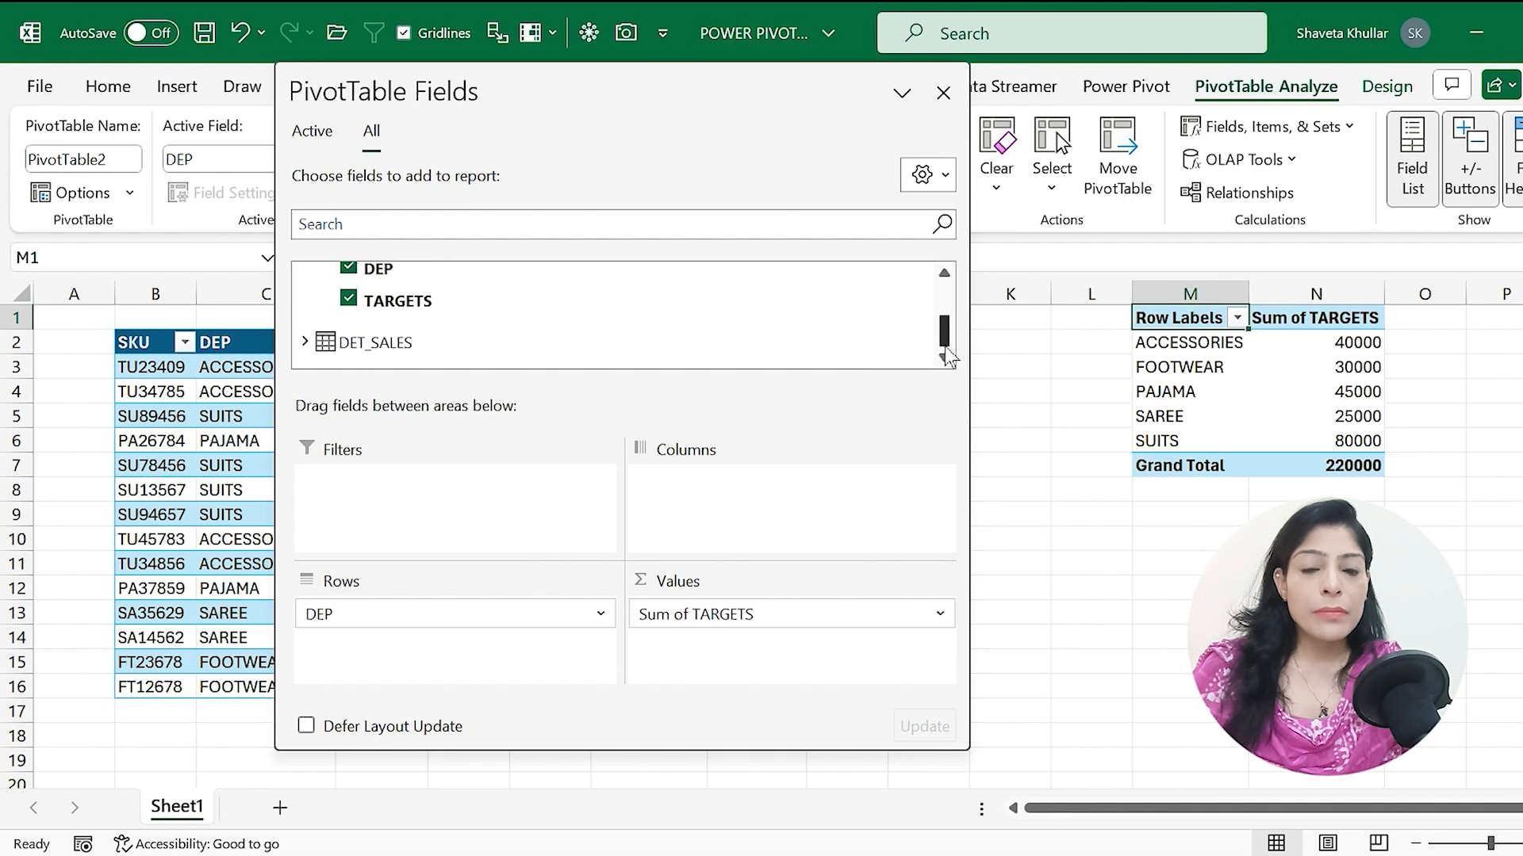
click(306, 353)
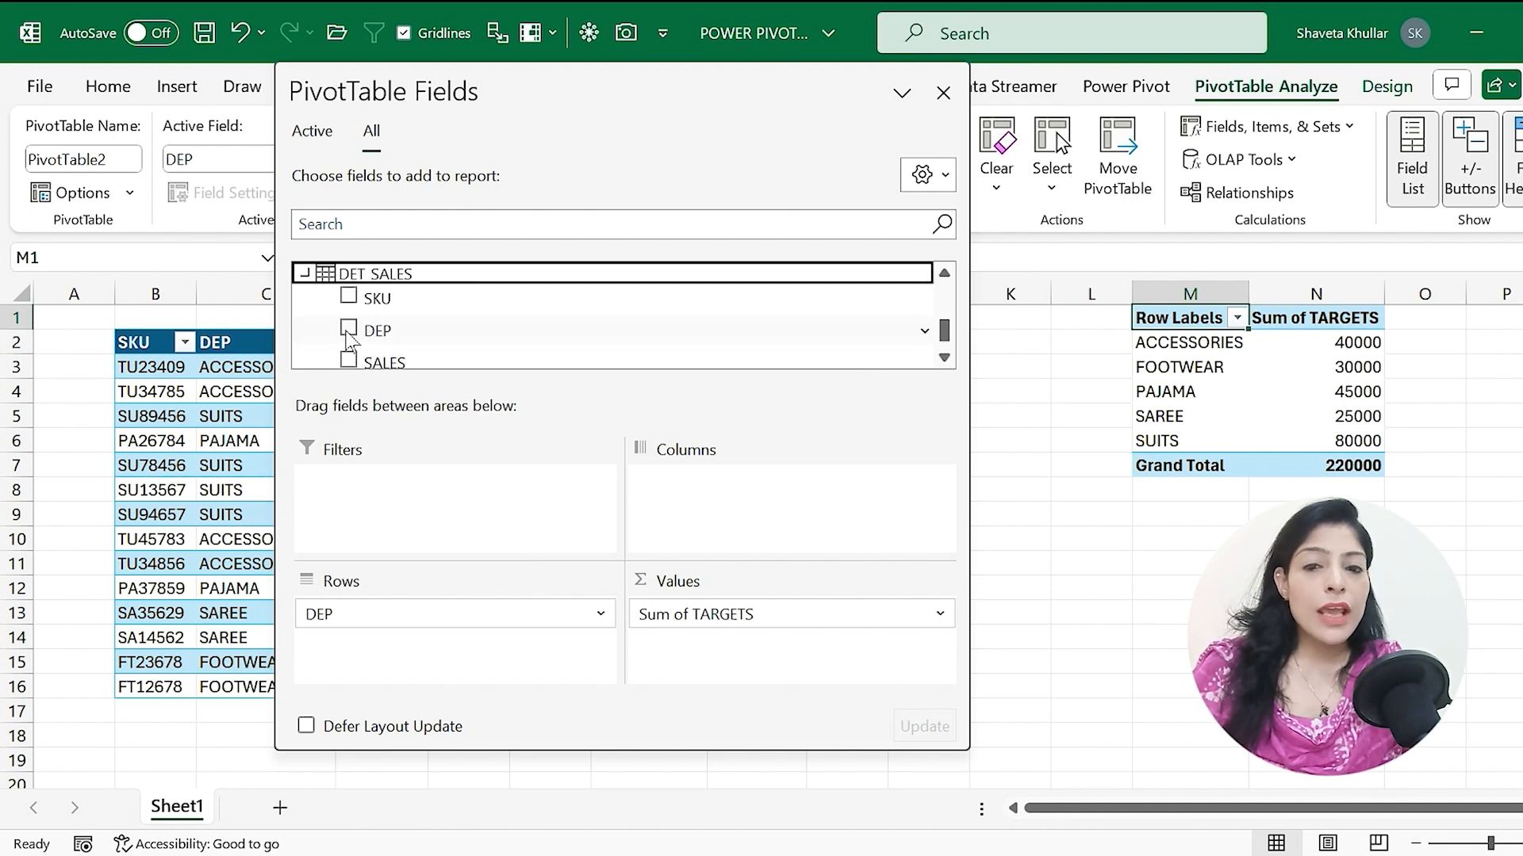
click(347, 361)
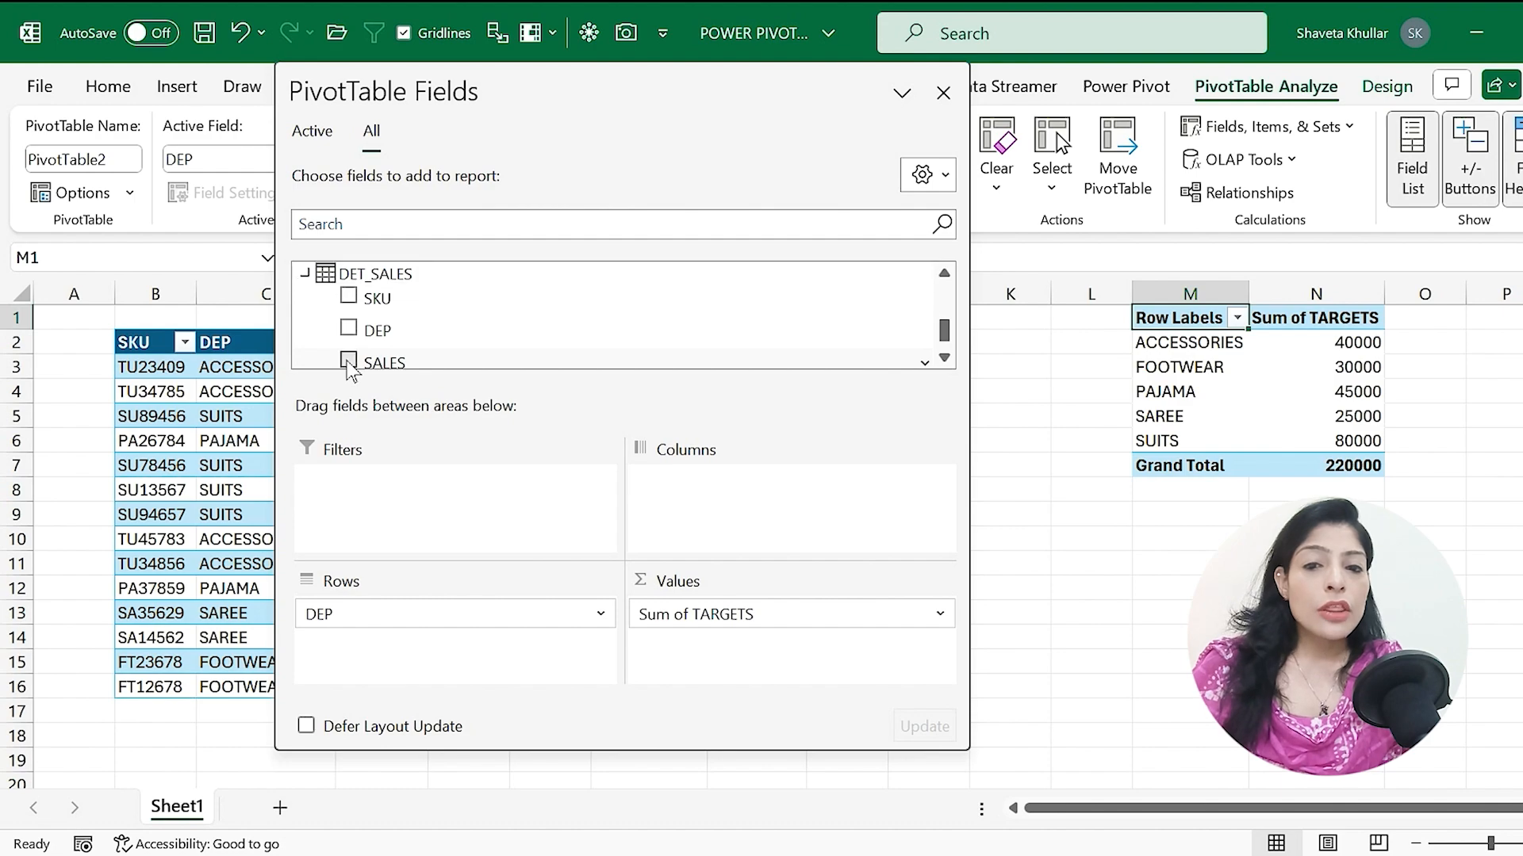
drag(632, 588, 672, 653)
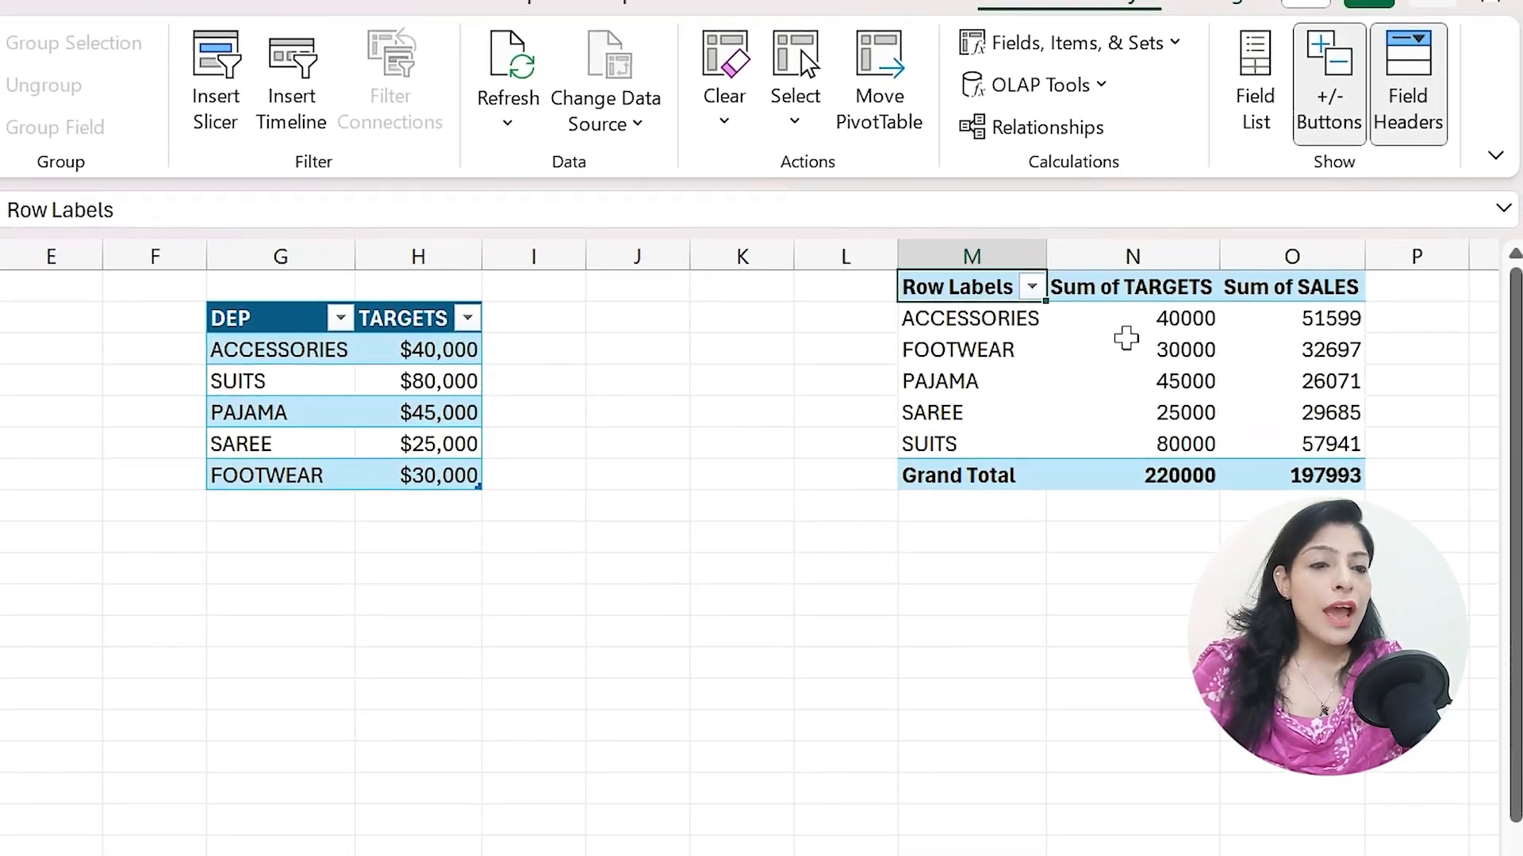
Rename the PivotTable's Sum of TARGETS value field as TARGETS.
double_click(1122, 287)
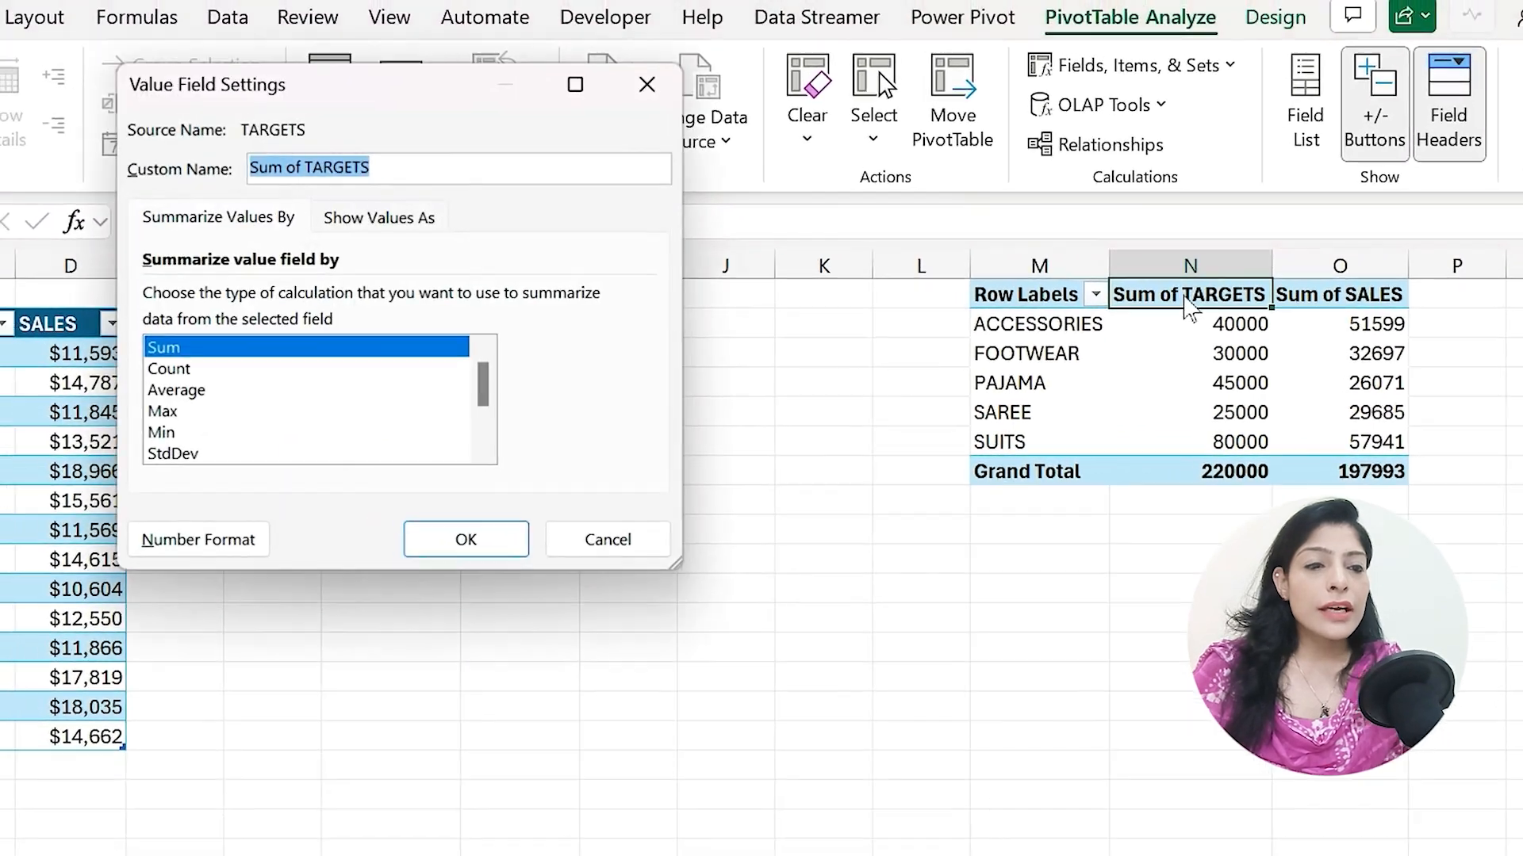
click(354, 173)
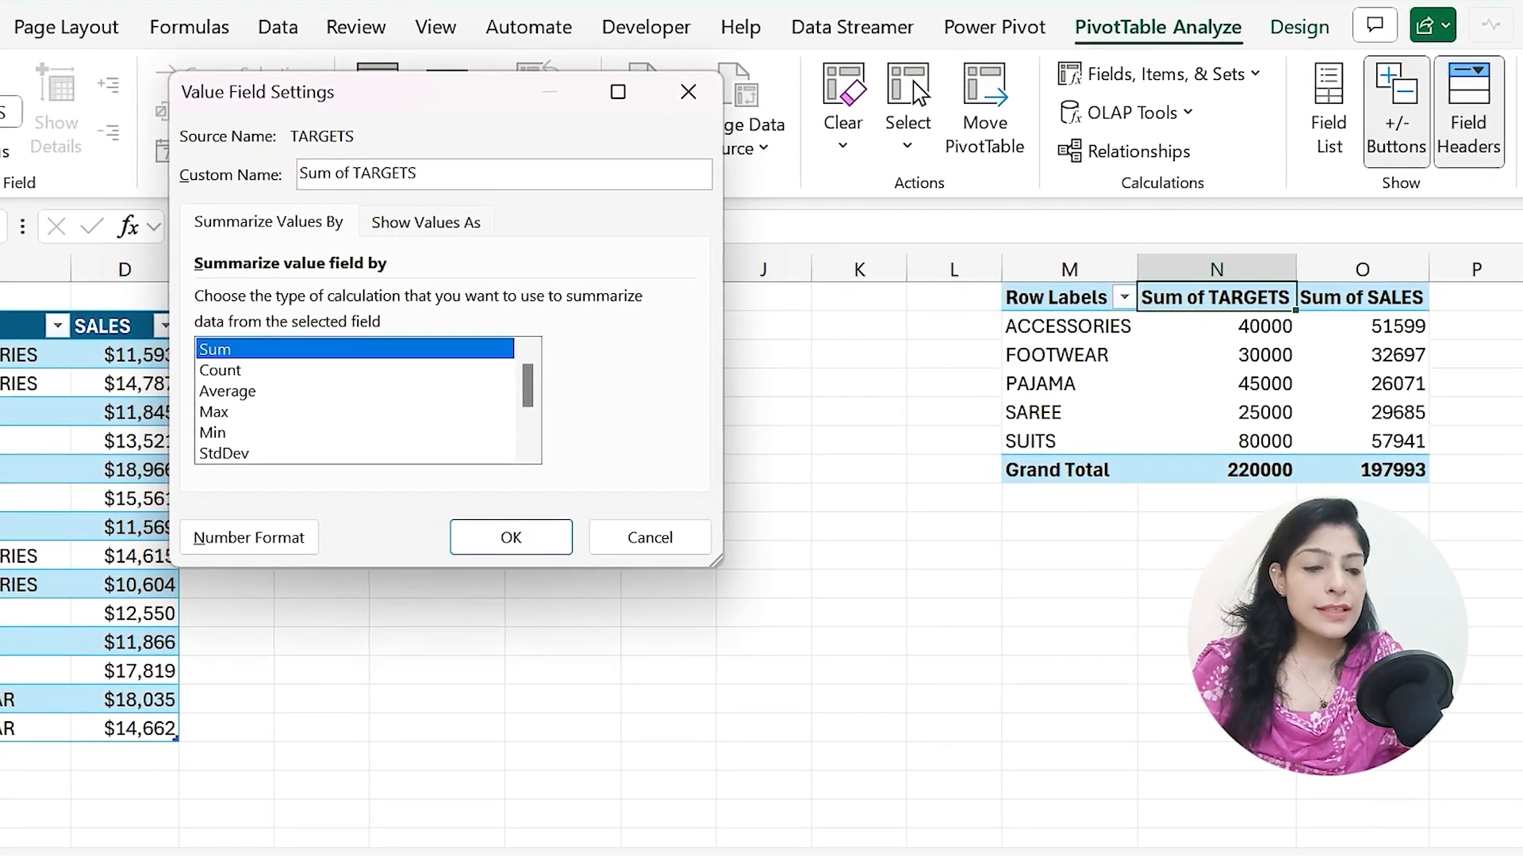
key(BackSpace)
key(BackSpace)
key(BackSpace)
key(BackSpace)
key(BackSpace)
key(BackSpace)
key(BackSpace)
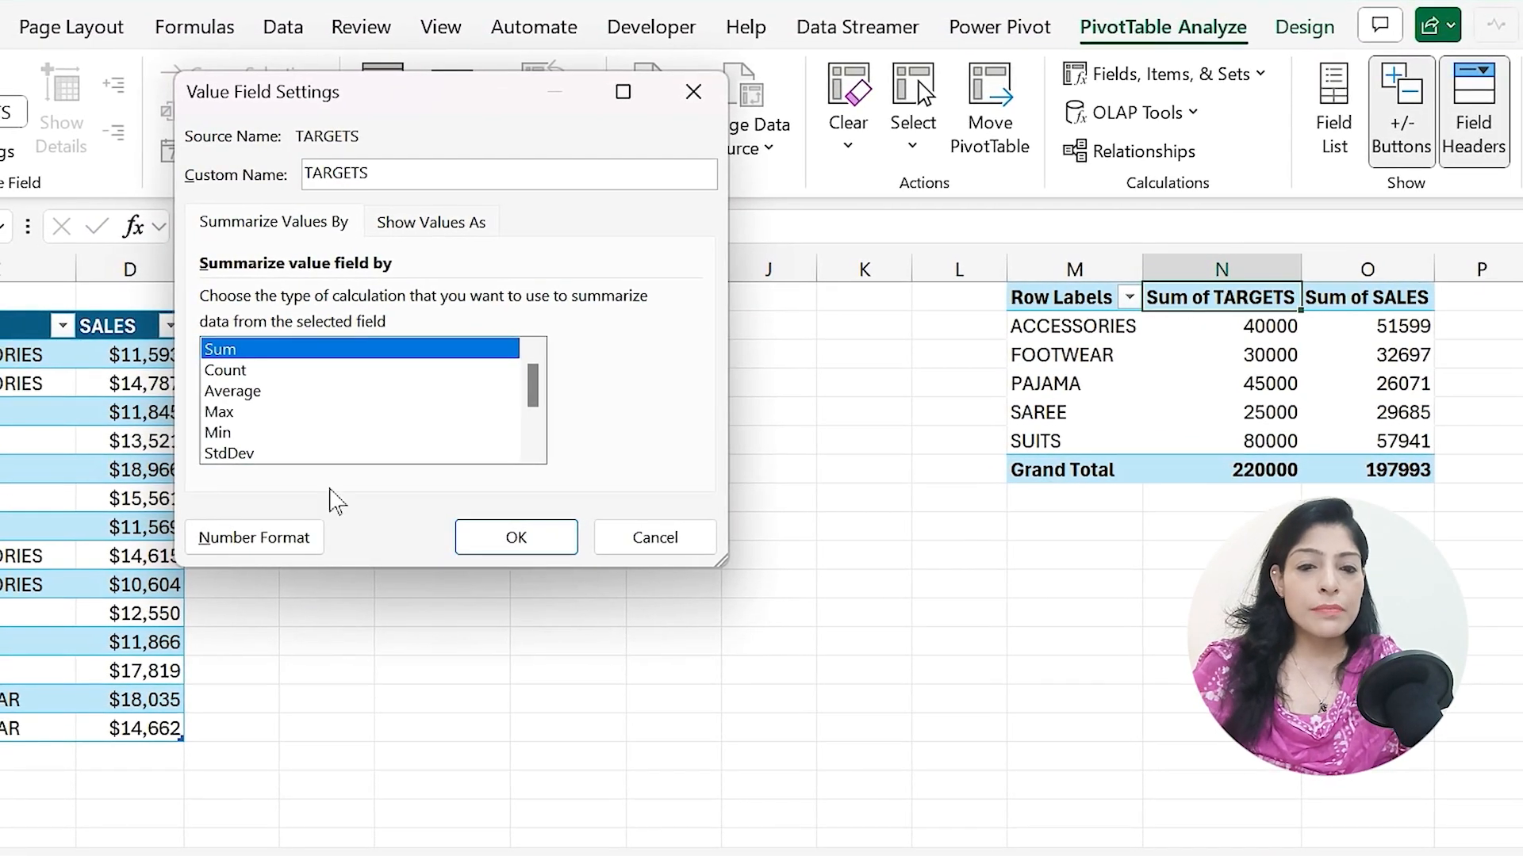
click(466, 534)
Rename the PivotTable's Sum of SALES value field as SALES.
double_click(1297, 300)
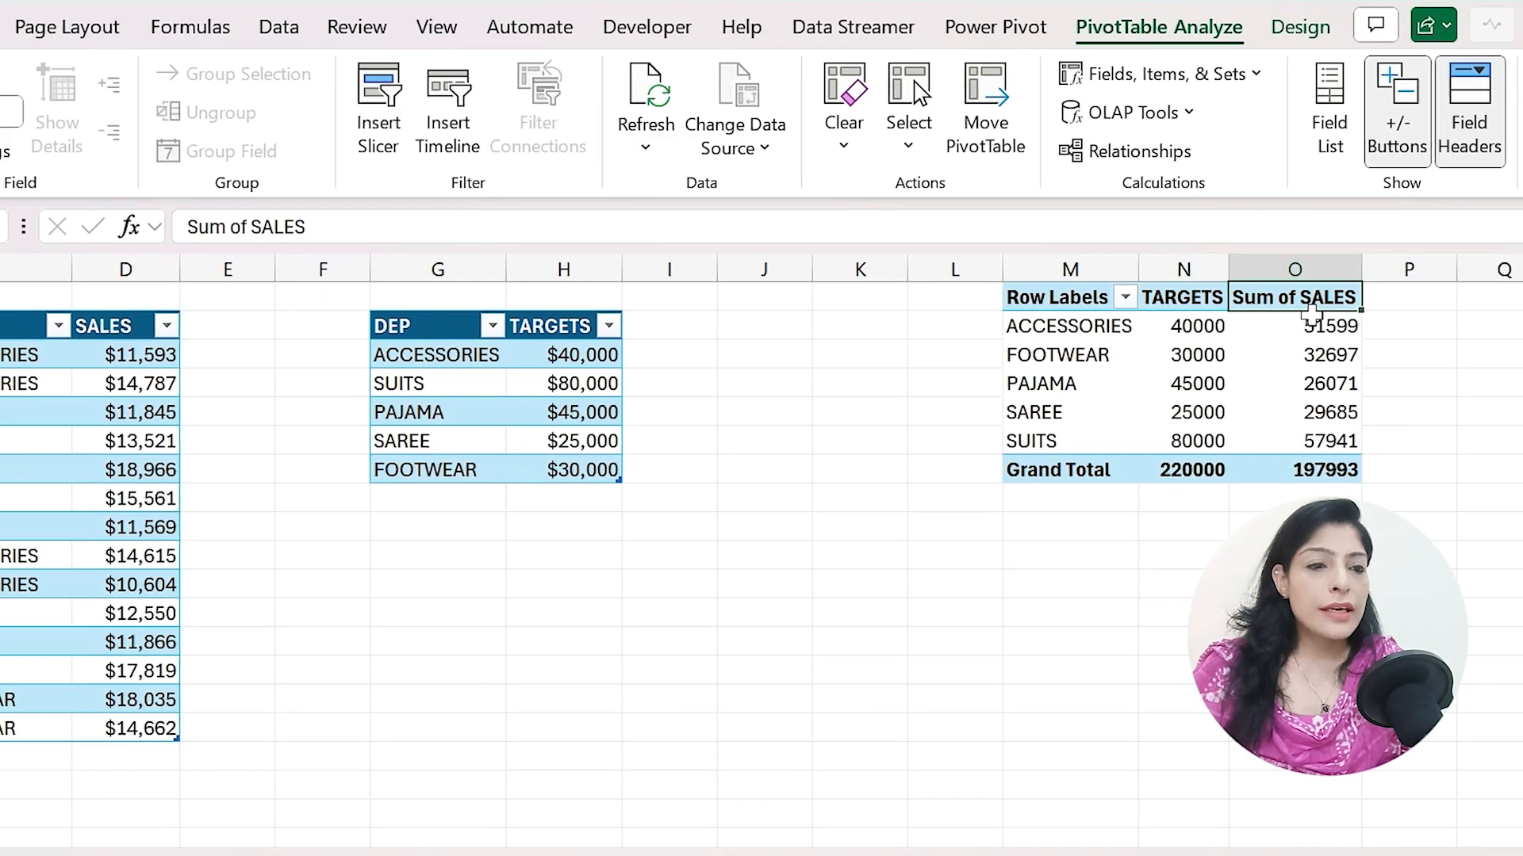
click(351, 173)
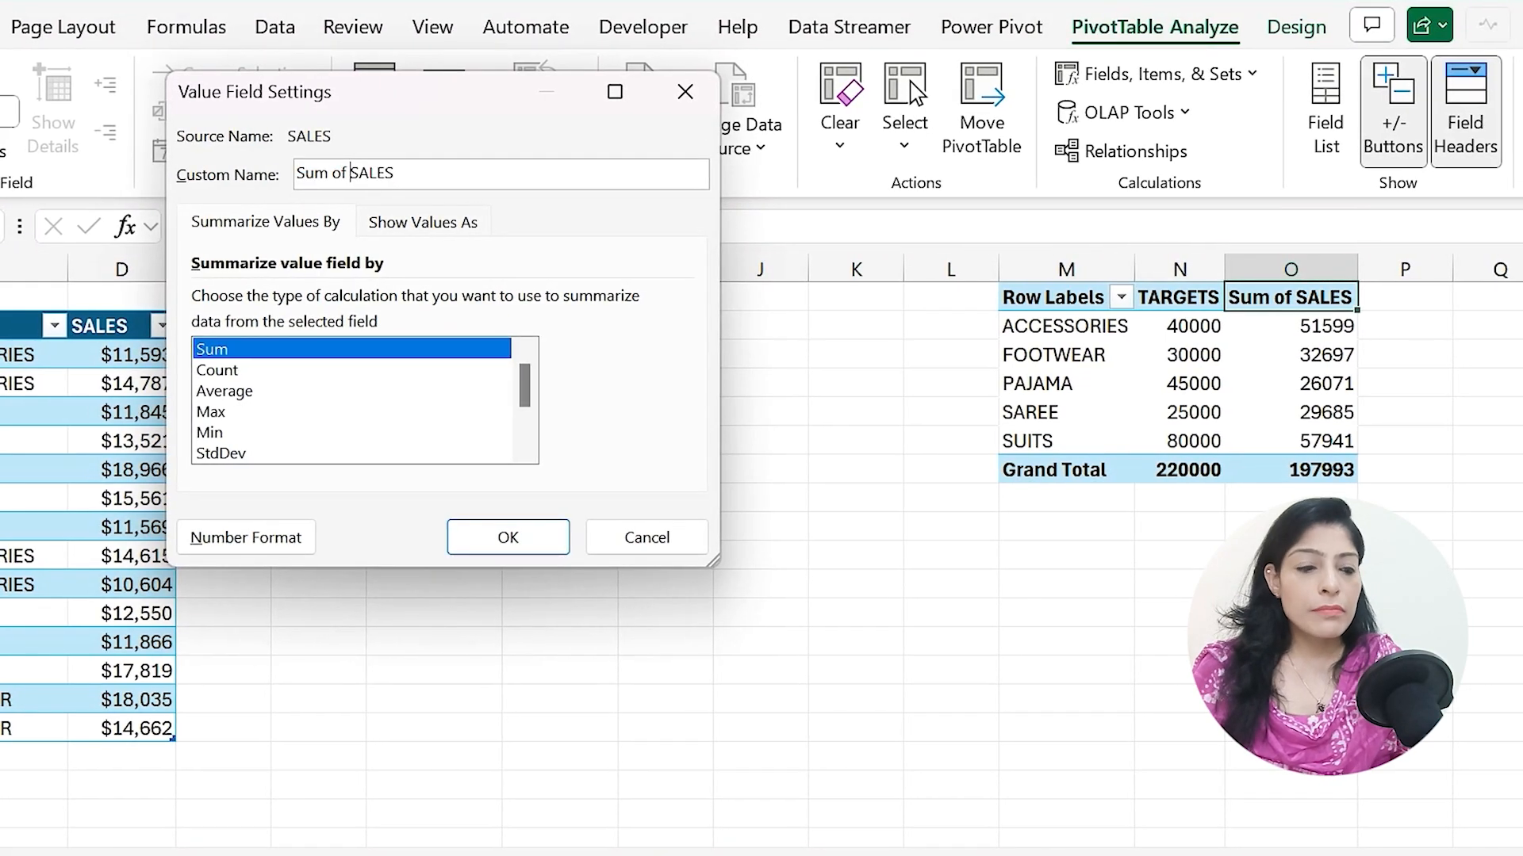
key(BackSpace)
key(BackSpace)
key(BackSpace)
key(BackSpace)
key(BackSpace)
key(BackSpace)
key(BackSpace)
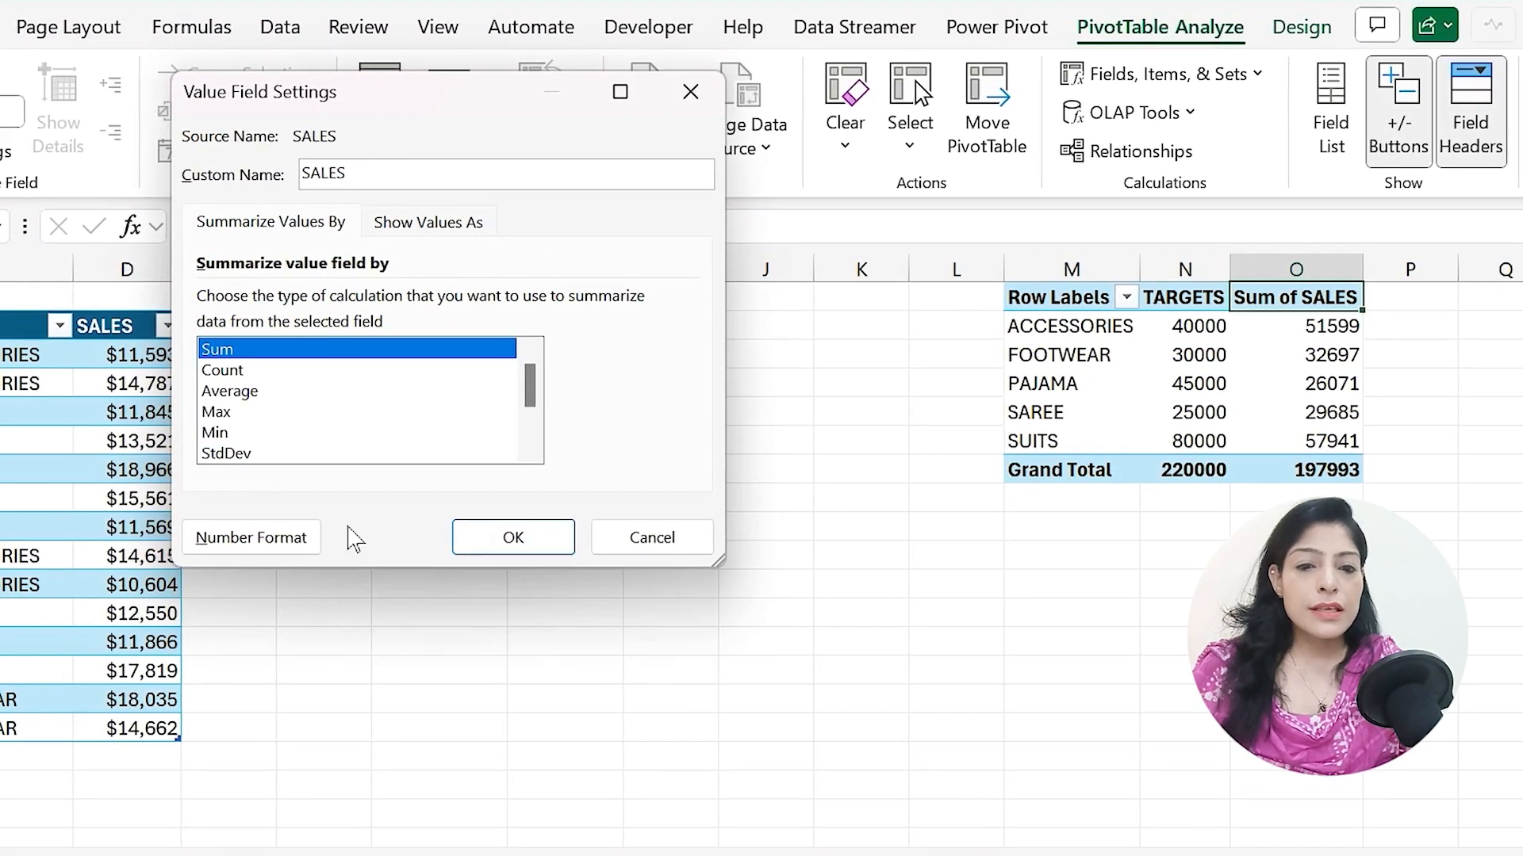
click(505, 537)
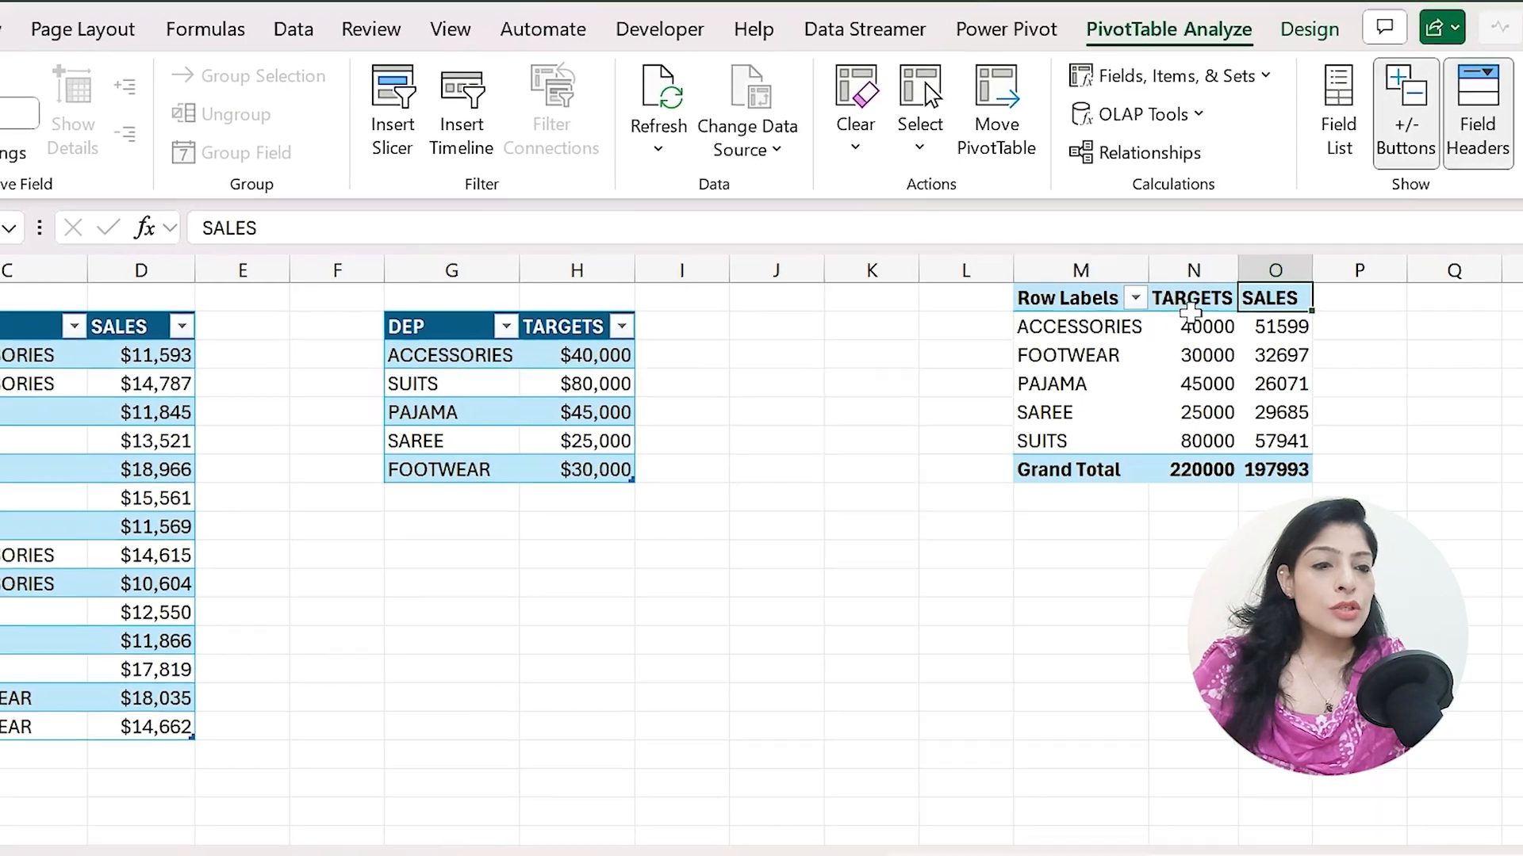
drag(1187, 298, 1340, 462)
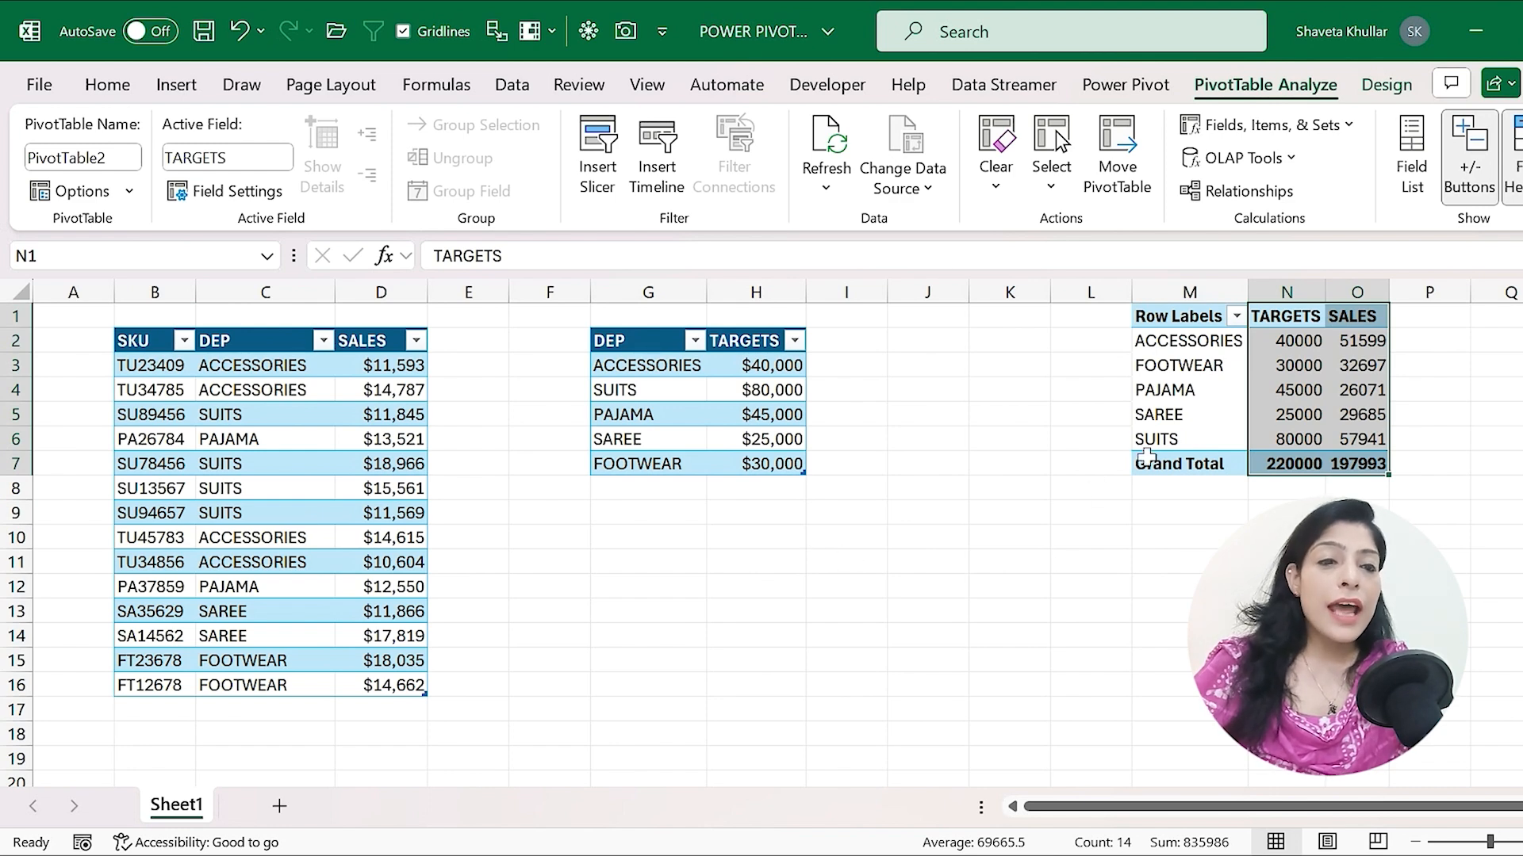
click(1278, 396)
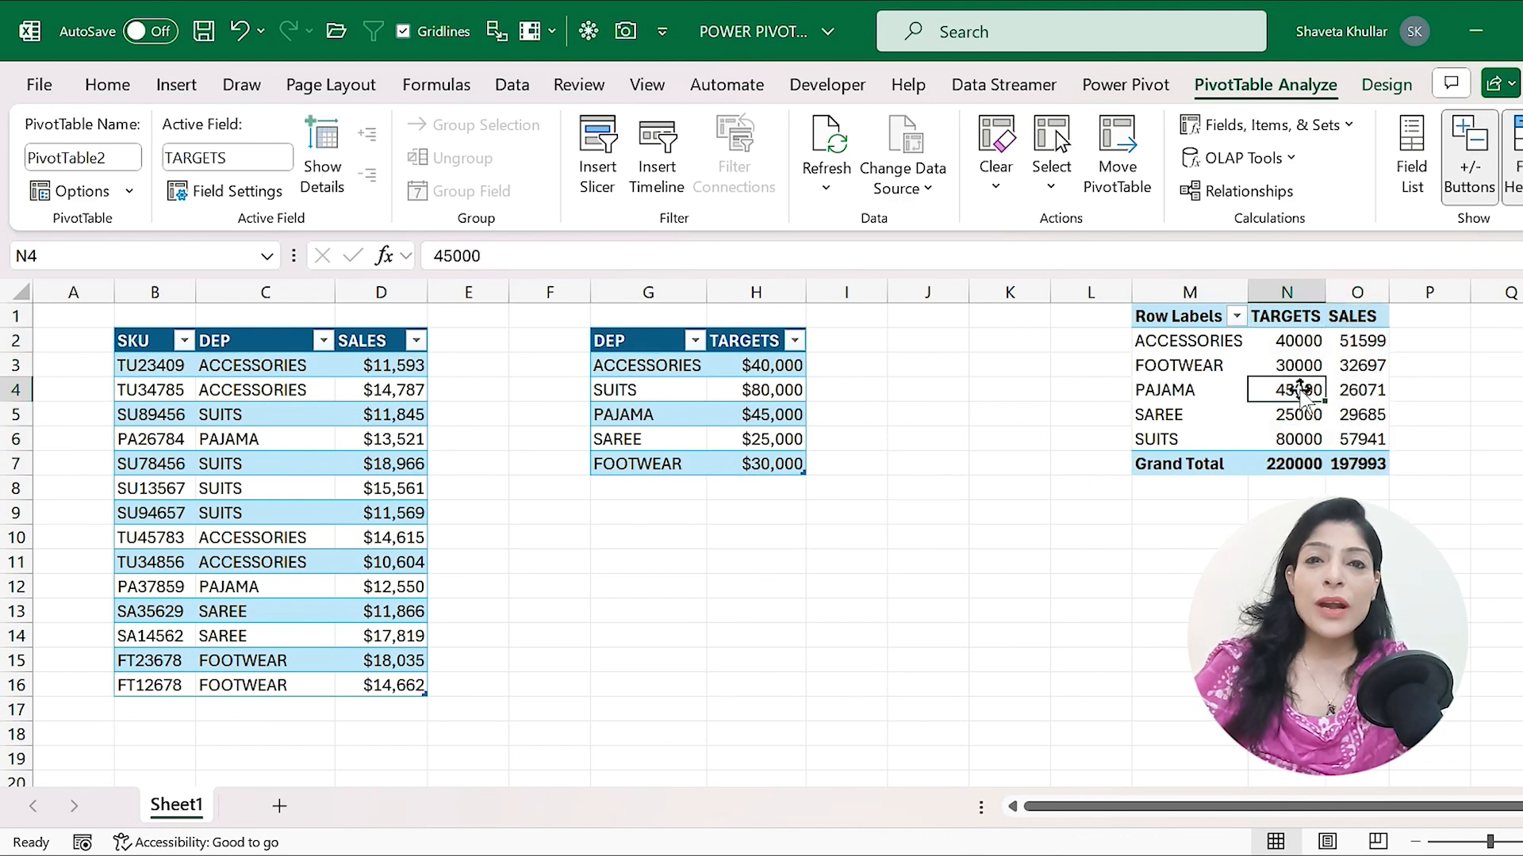